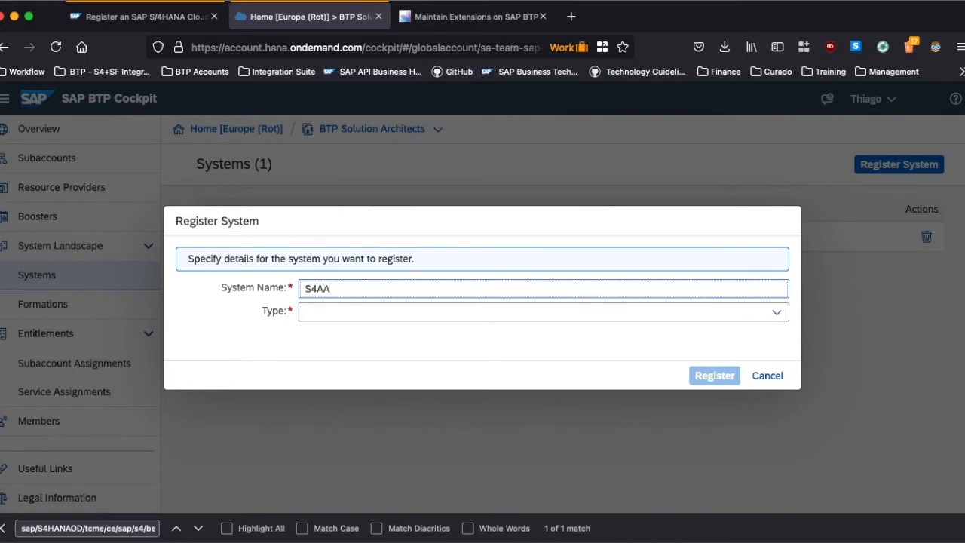
Step: Register the S4AA system with type SAP S/4HANA Cloud and copy its registration token
key("Tab")
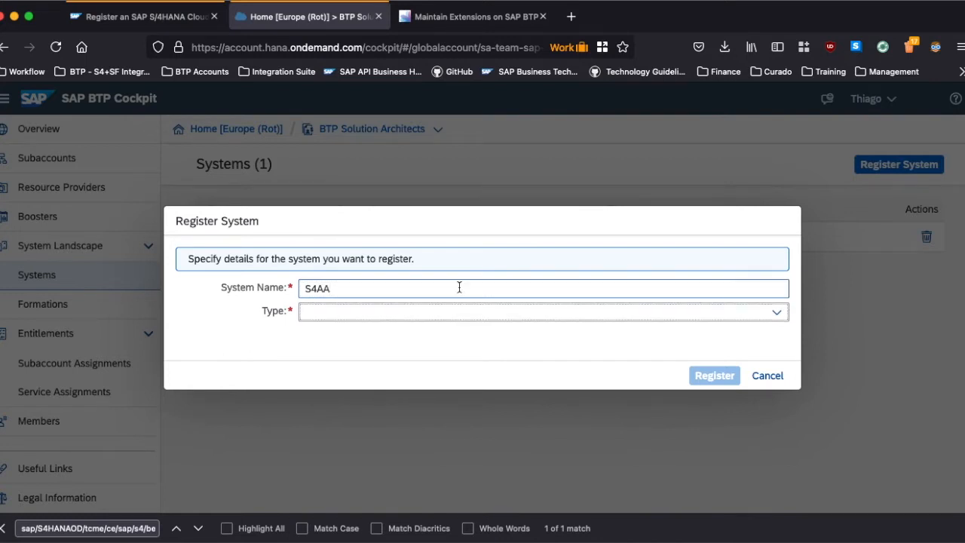
left_click(776, 311)
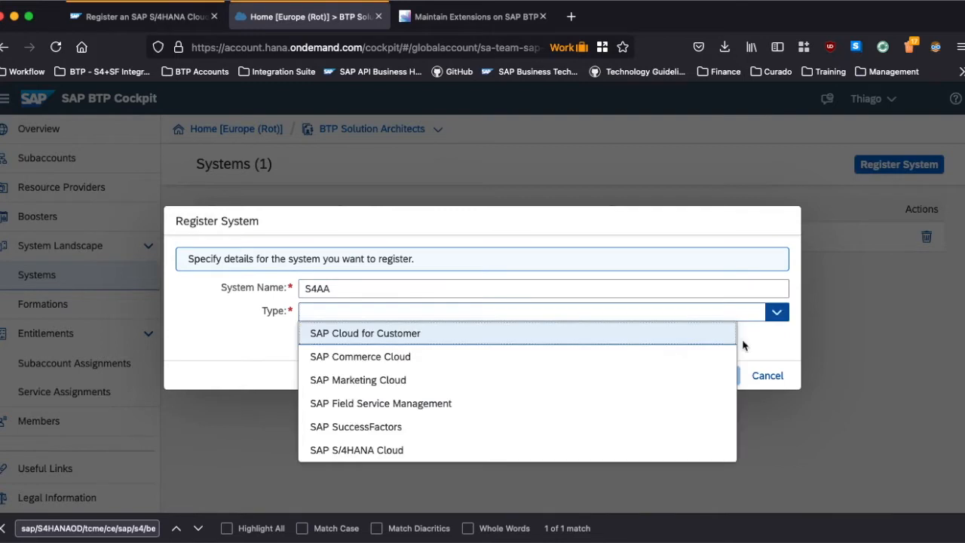
left_click(628, 449)
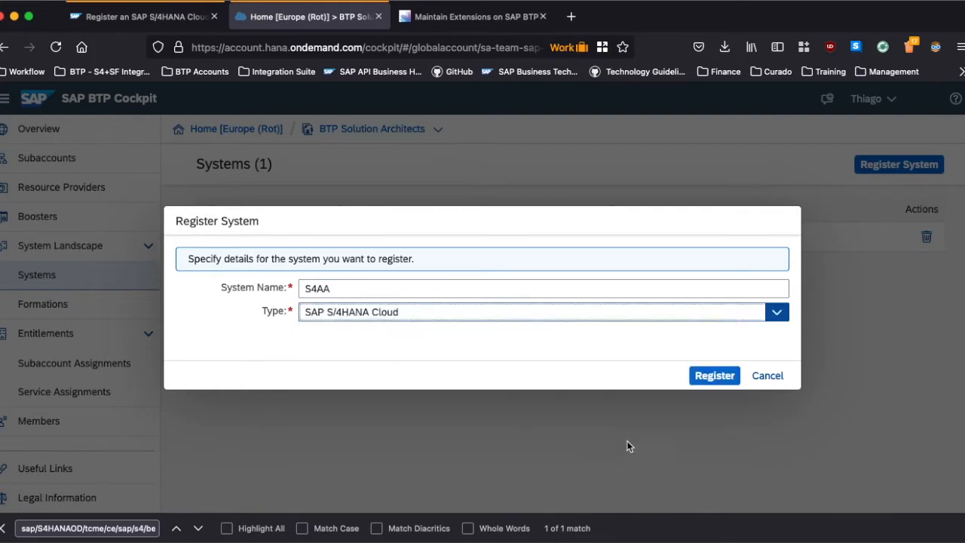
left_click(709, 377)
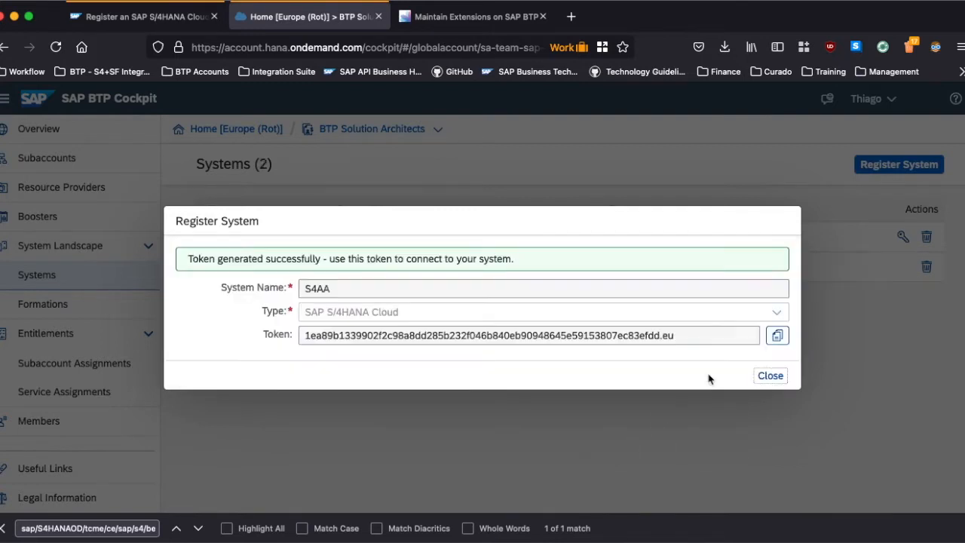
left_click(777, 336)
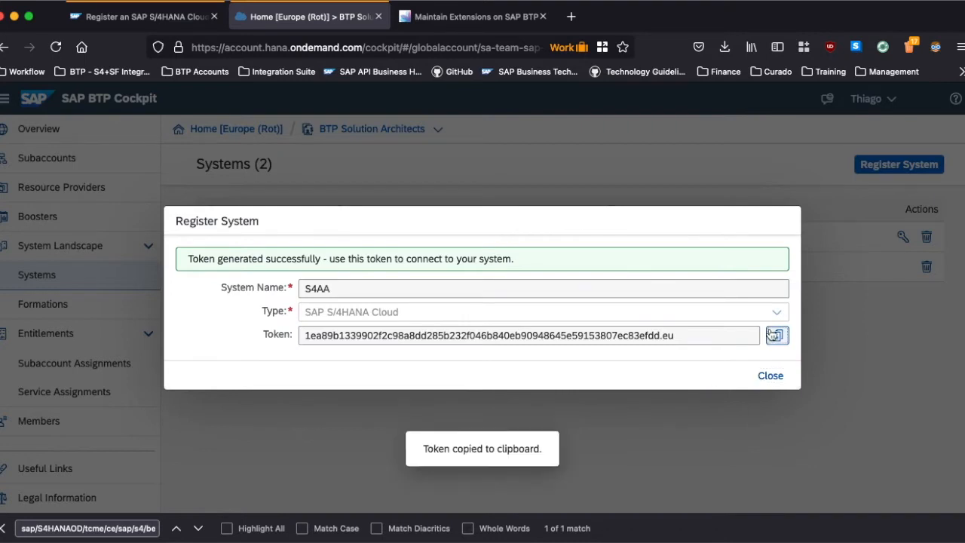
Step: In S/4HANA's Maintain Extensions on SAP BTP, save a new extension with the copied integration token and a description of the owner's first name plus "Prod S4AA"
left_click(486, 21)
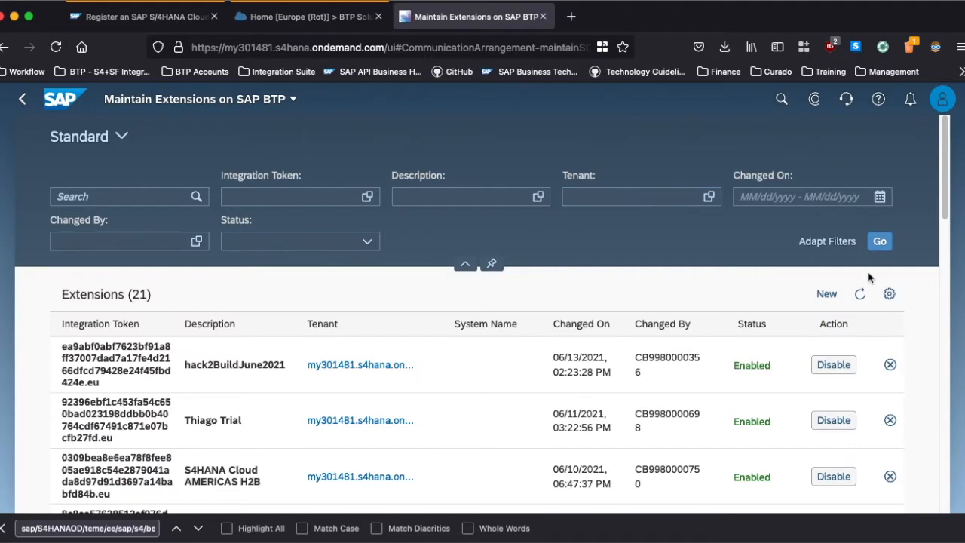
left_click(825, 295)
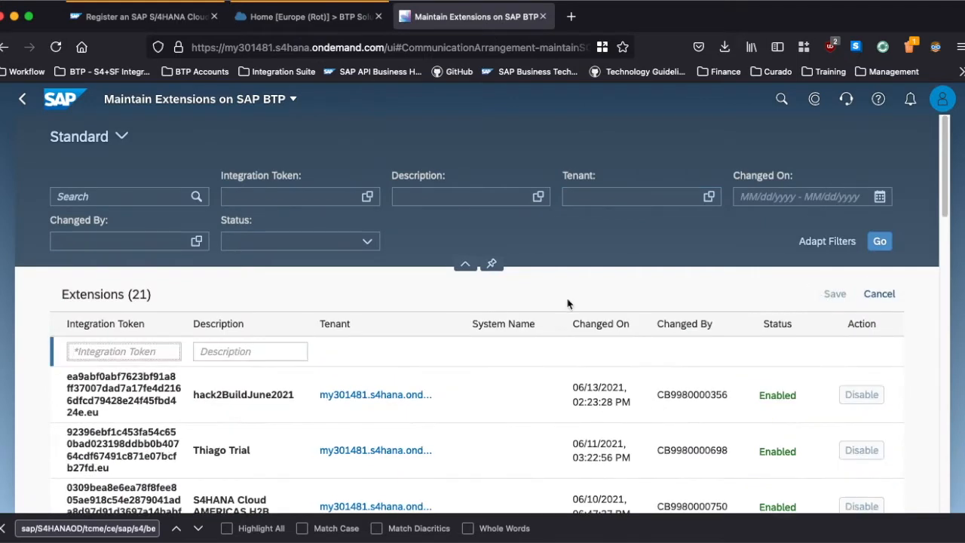
key("super+v")
key("Tab")
type("Thiago Prod S4AA")
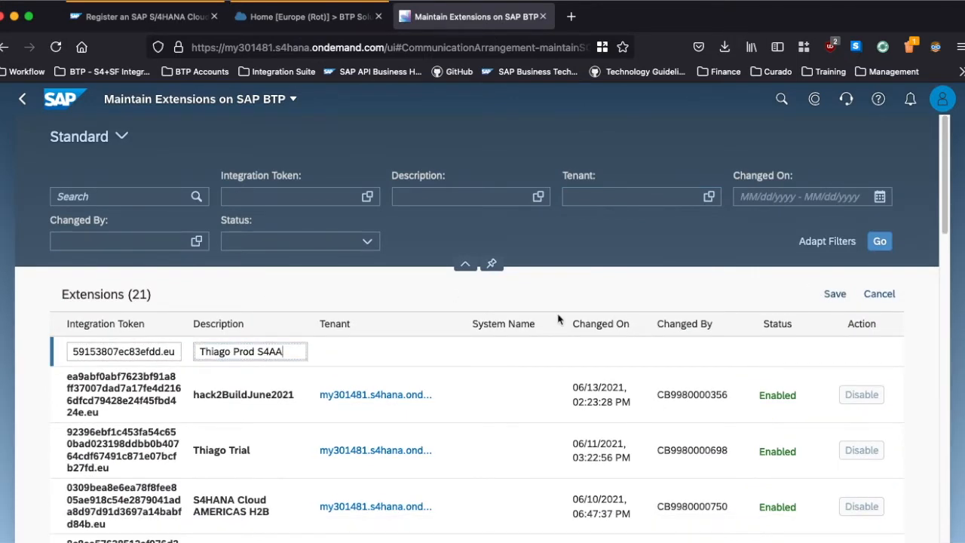
left_click(830, 294)
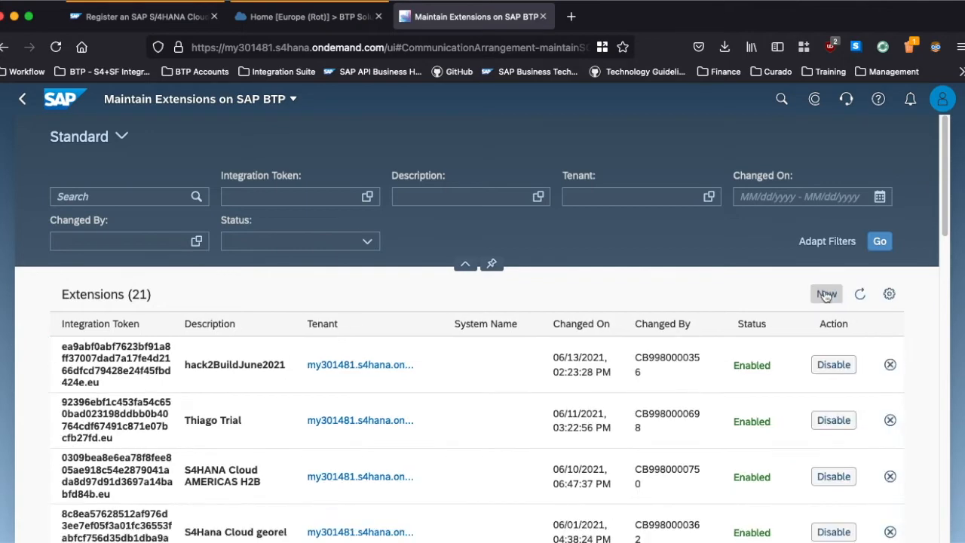
Step: Close the system registration dialog in the SAP BTP Cockpit and check the status of S4AA there and in S/4HANA's extensions list
left_click(311, 18)
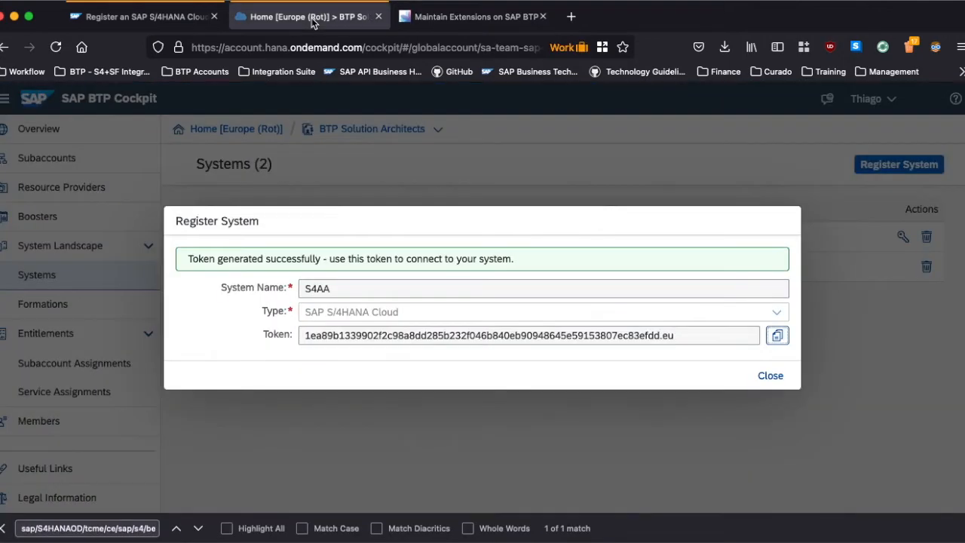
left_click(772, 375)
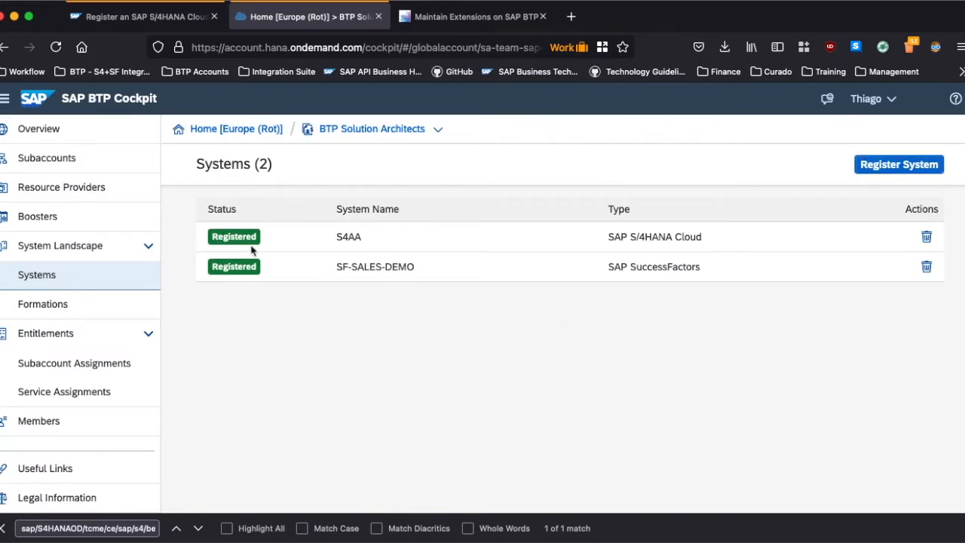
left_click(440, 15)
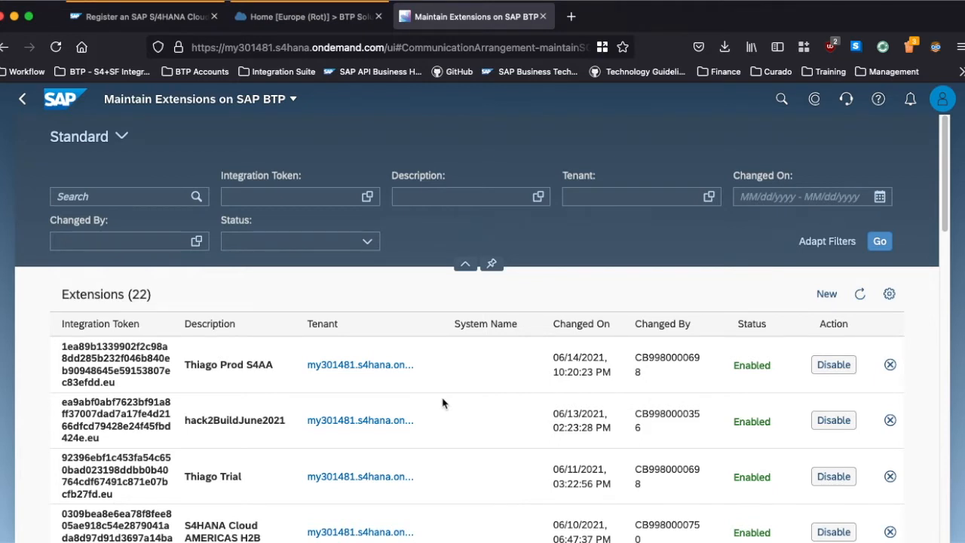
Step: Switch to the SAP BTP Cockpit and load the entitlement assignments of the SA Dev subaccount
left_click(302, 17)
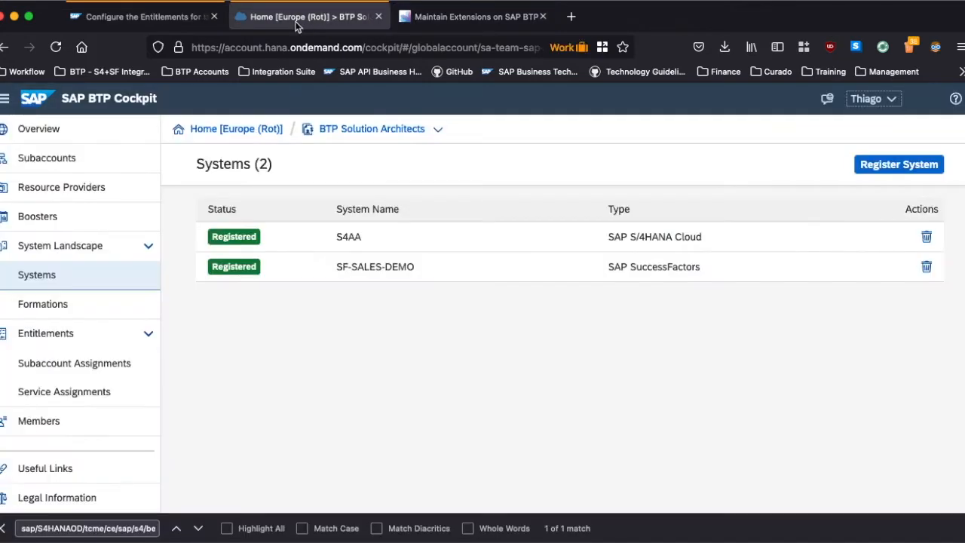
left_click(89, 364)
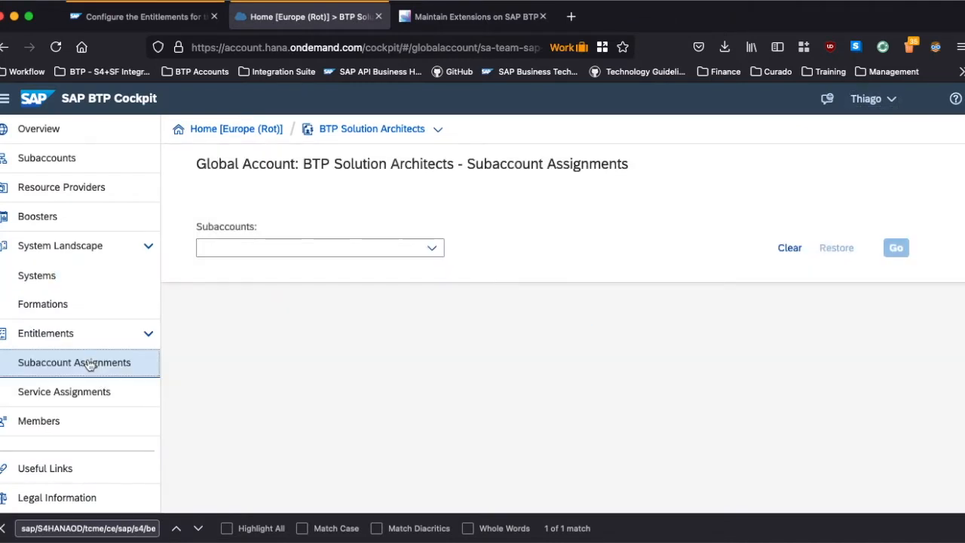
left_click(432, 248)
left_click(274, 340)
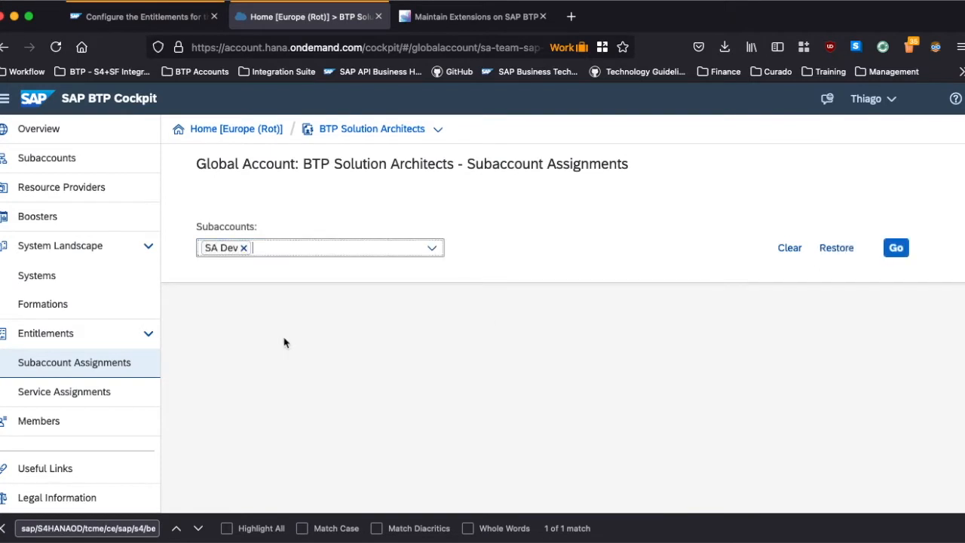
left_click(886, 249)
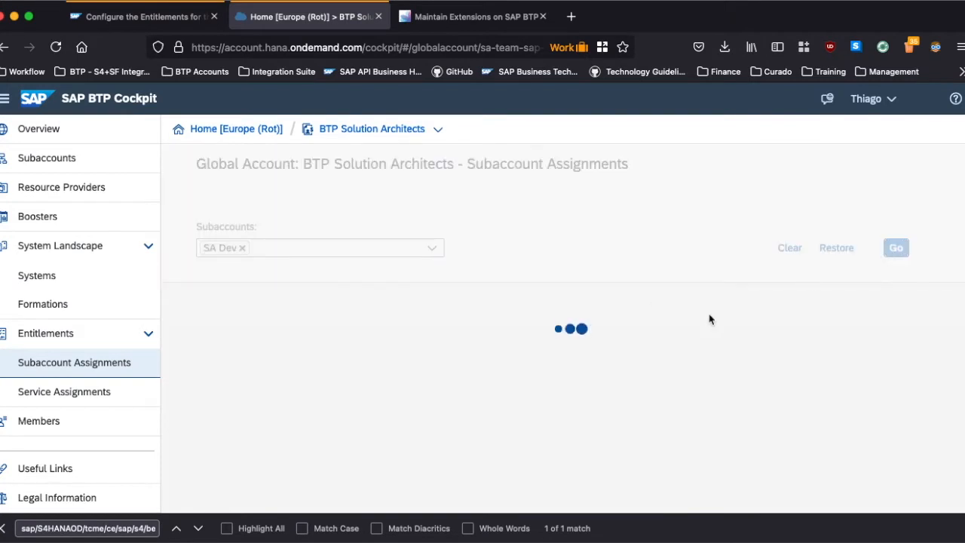
Step: Start configuring SA Dev's entitlements and search the service plans that can be added for "S/"
scroll(709, 319, "down", 2)
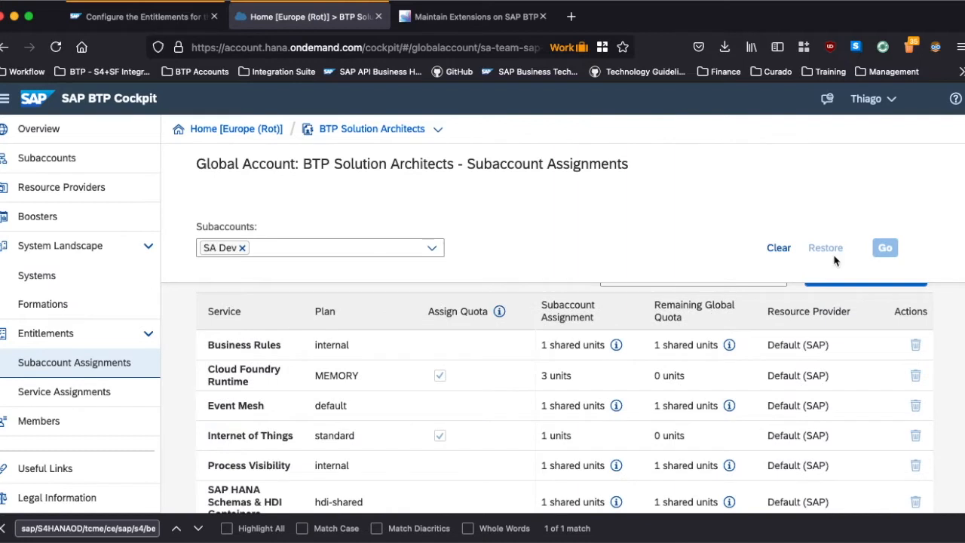
scroll(856, 287, "up", 1)
left_click(862, 297)
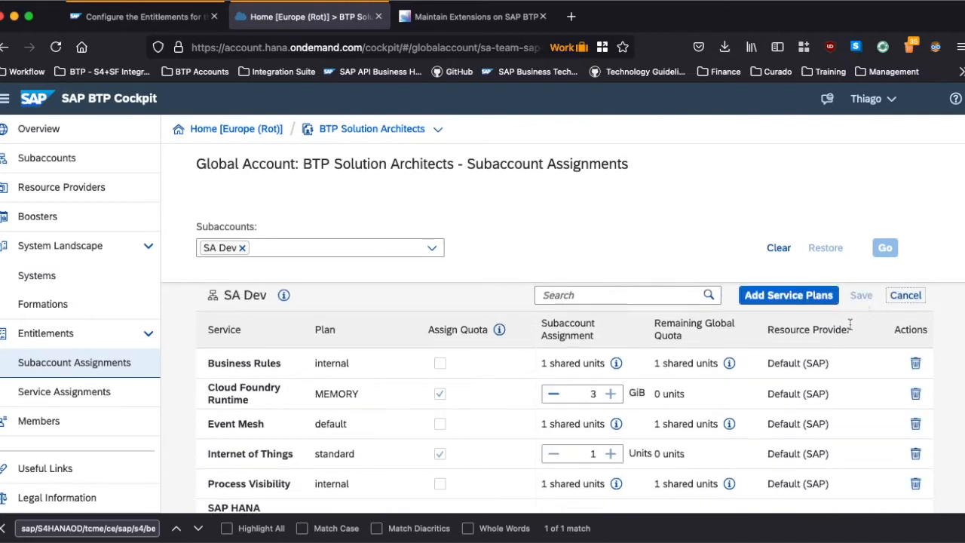
scroll(829, 332, "up", 2)
left_click(810, 338)
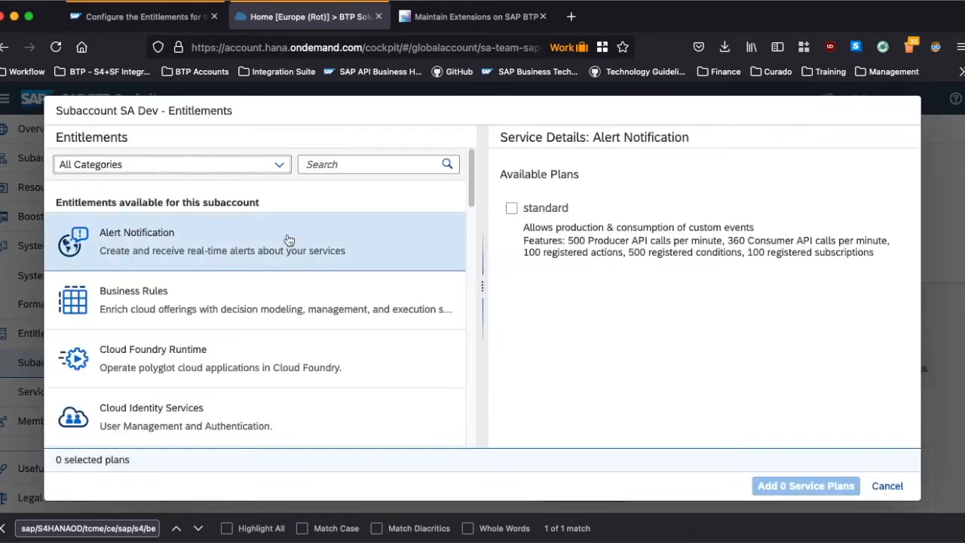
left_click(352, 164)
type("S")
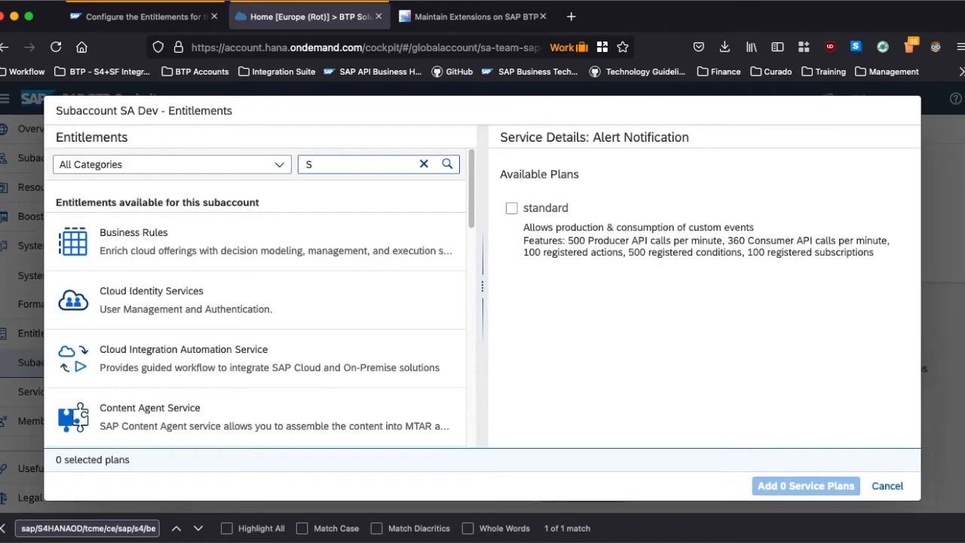
type("/")
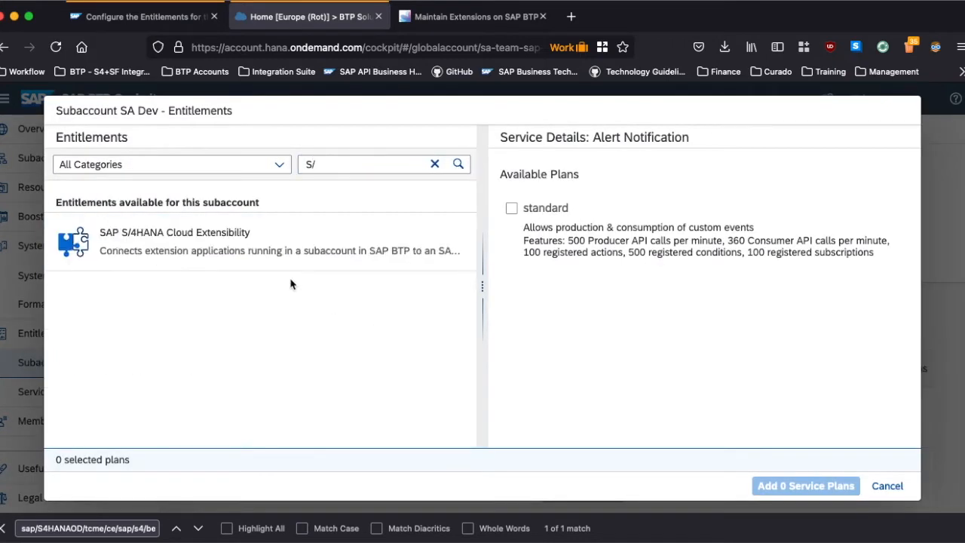
Step: Add two plans of the SAP S/4HANA Cloud Extensibility service to the SA Dev subaccount and save the entitlements
left_click(292, 255)
left_click(511, 232)
left_click(511, 282)
left_click(798, 486)
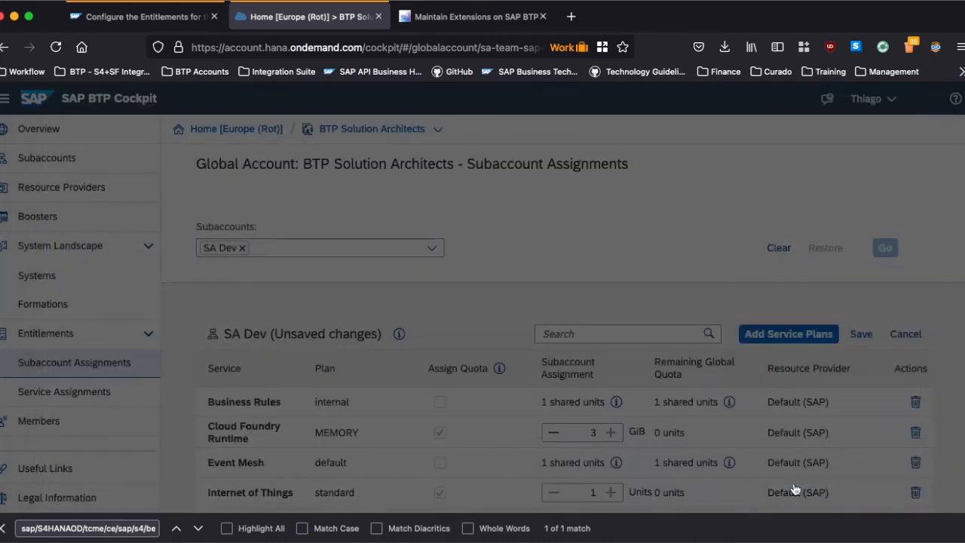
left_click(862, 334)
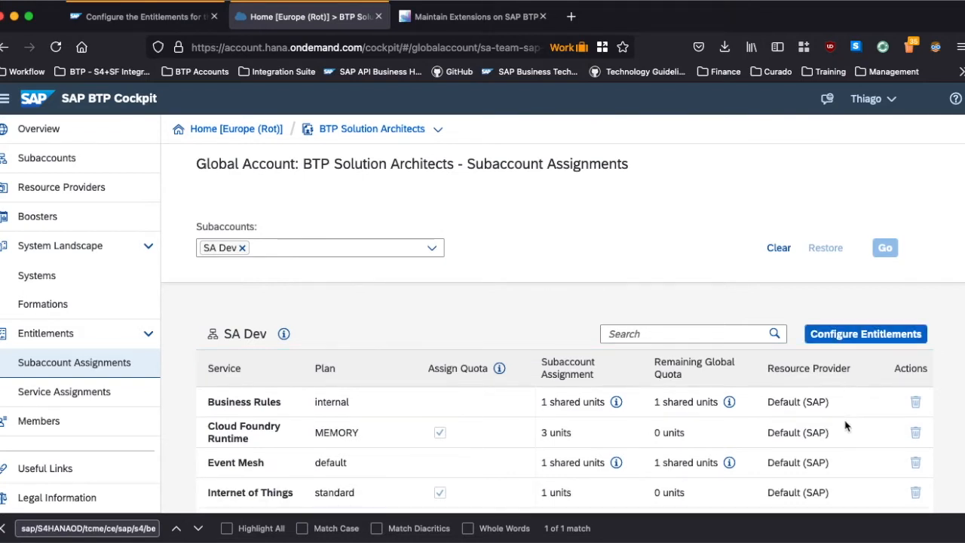
scroll(845, 427, "down", 6)
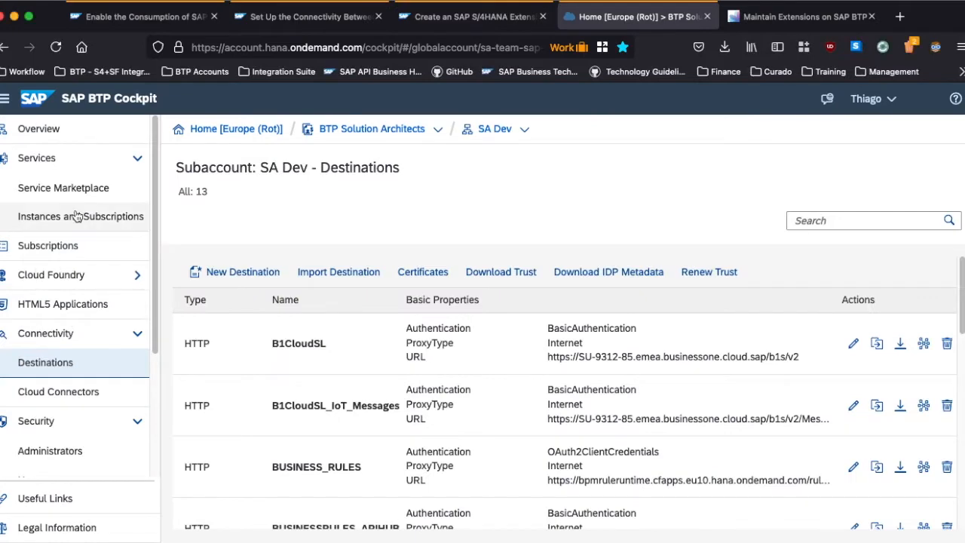
Step: Start a new service instance in SA Dev for SAP S/4HANA Cloud Extensibility with the messaging plan
left_click(78, 217)
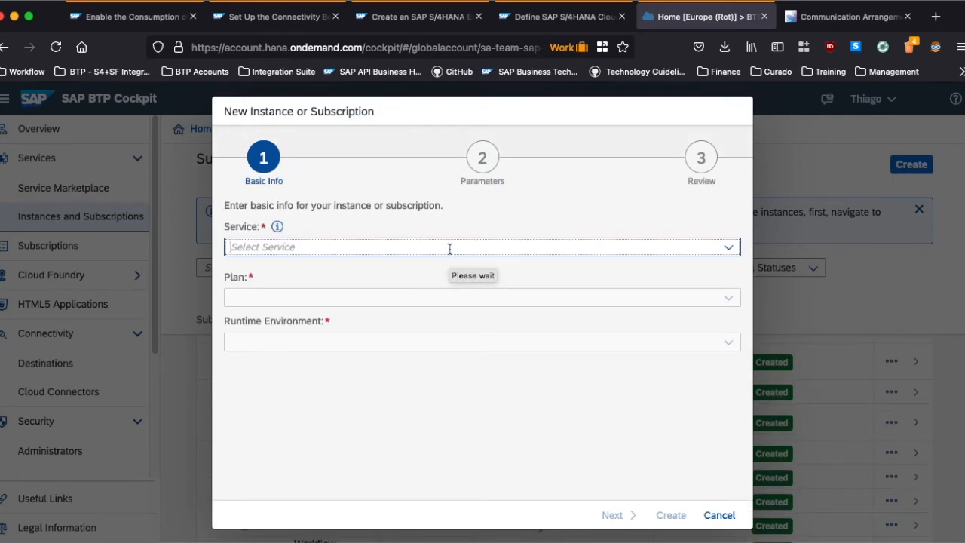
type("S/4")
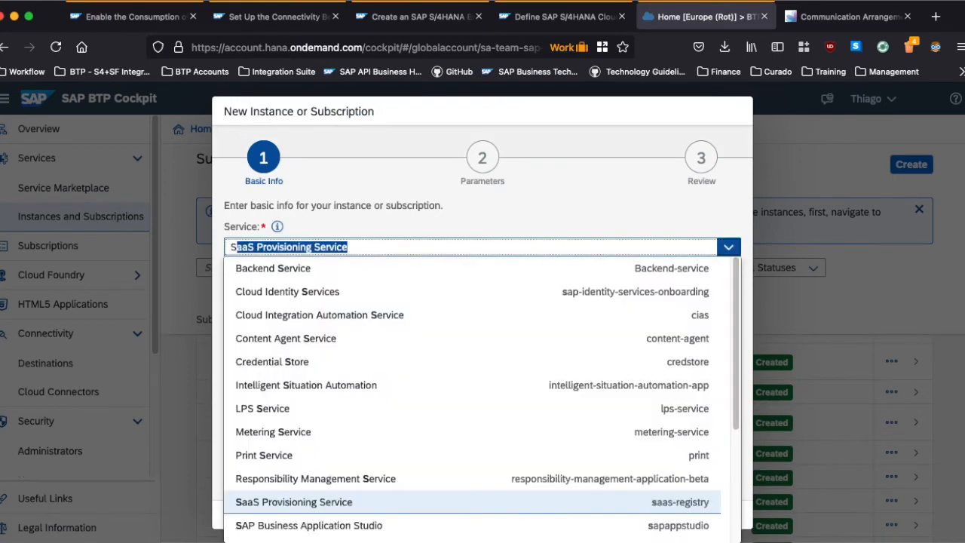
left_click(454, 267)
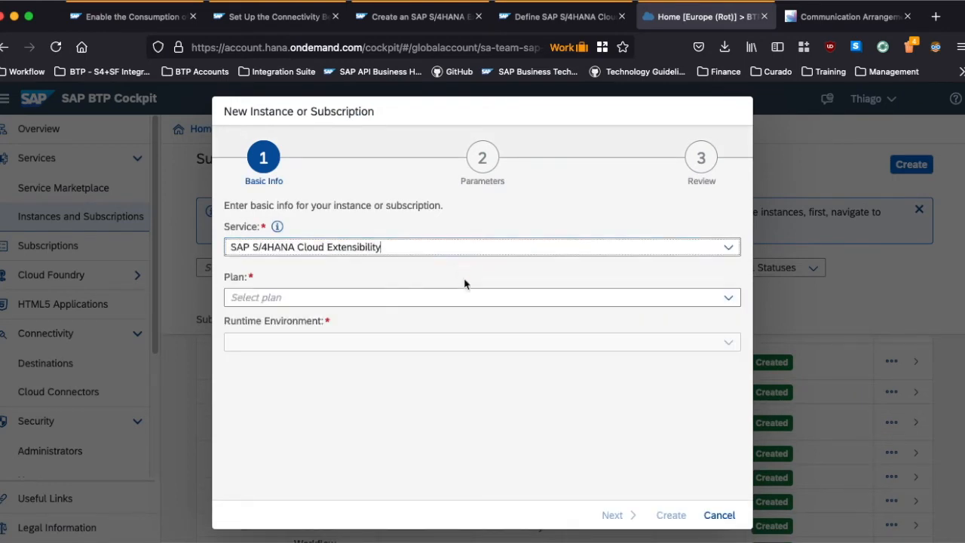
left_click(728, 297)
left_click(589, 343)
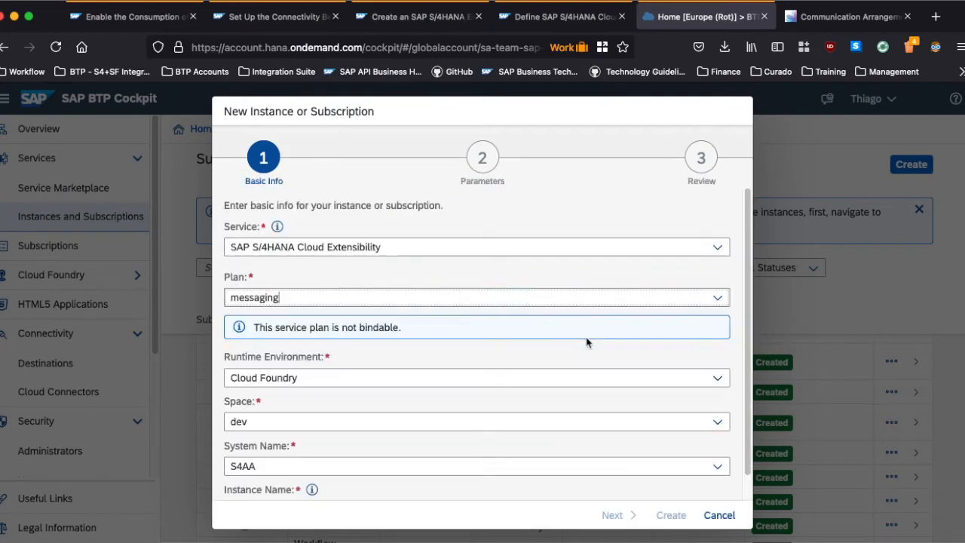
Step: Name the instance s4ev and create it with the default JSON parameters
scroll(659, 407, "down", 1)
left_click(597, 483)
type("s4ev")
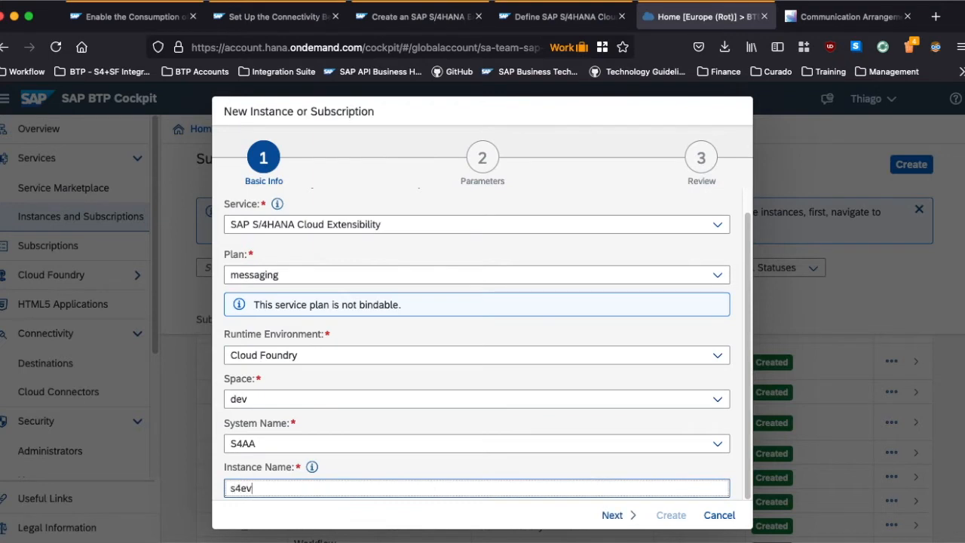
left_click(616, 516)
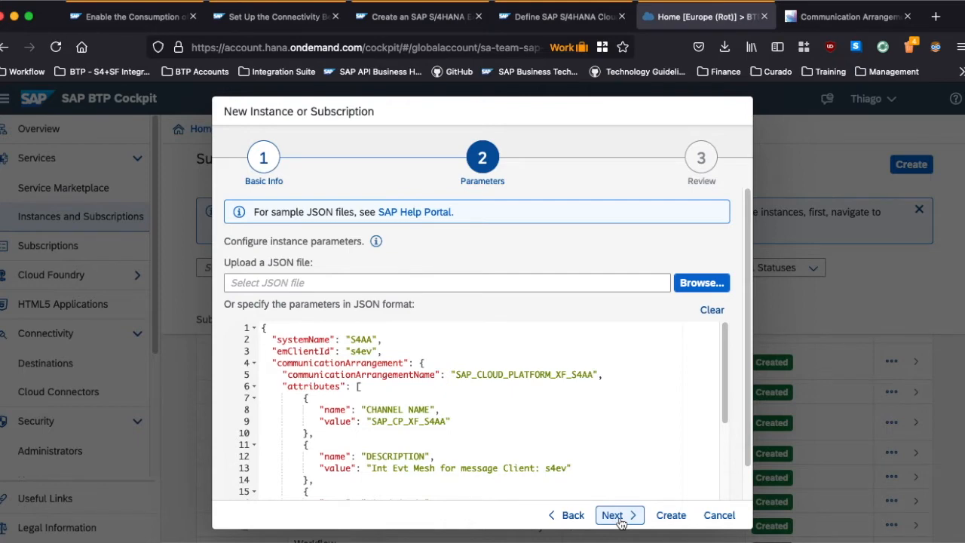
left_click(615, 516)
left_click(671, 516)
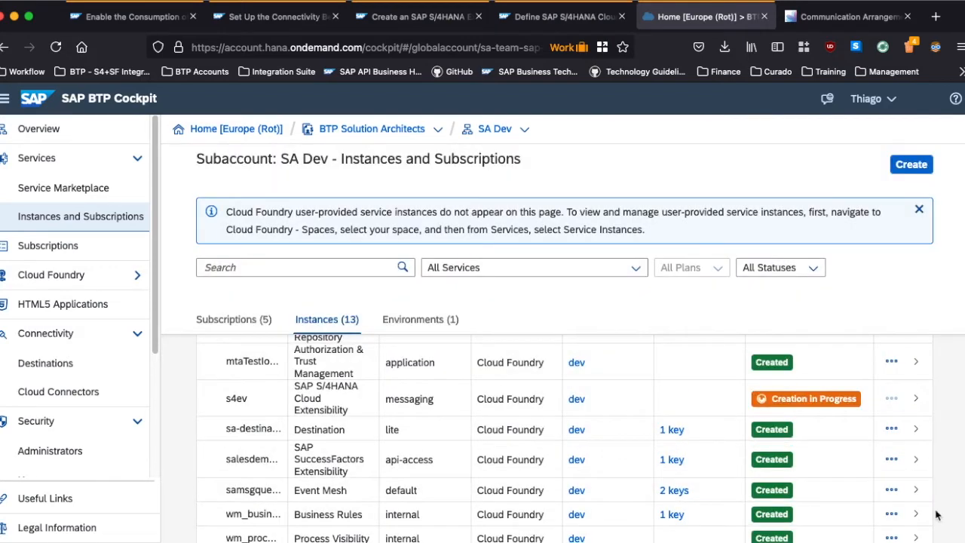
Step: Check the creation status of the s4ev instance and review the list of communication arrangements in S/4HANA Cloud
scroll(541, 485, "down", 2)
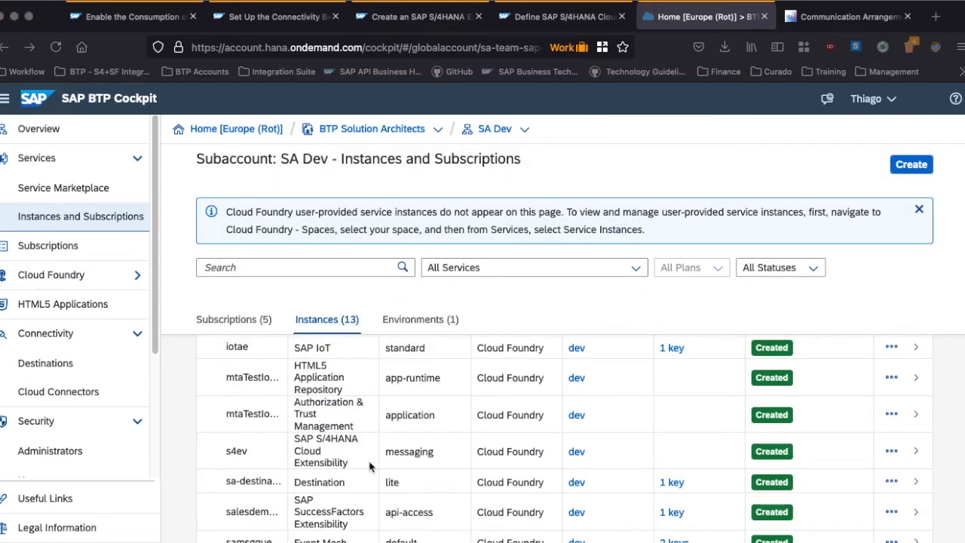
left_click(366, 466)
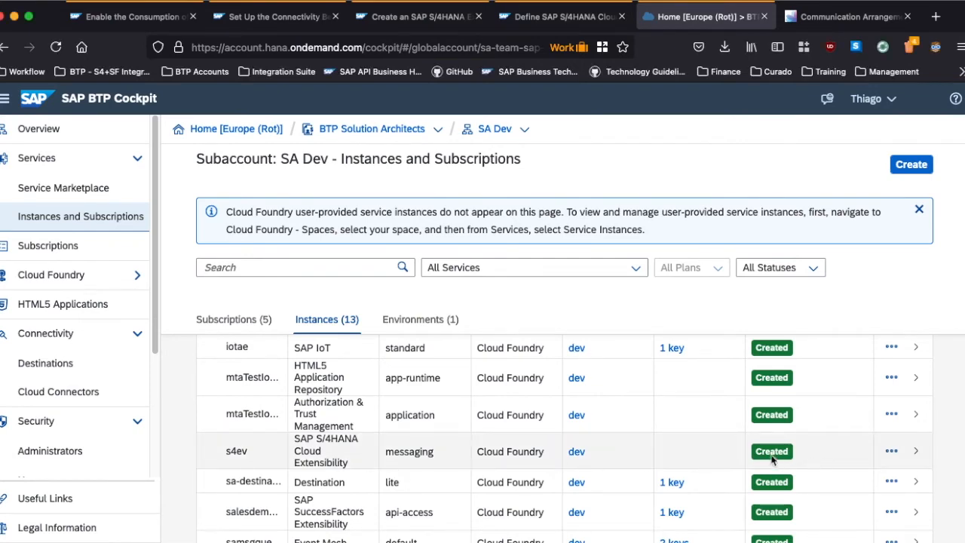
left_click(803, 27)
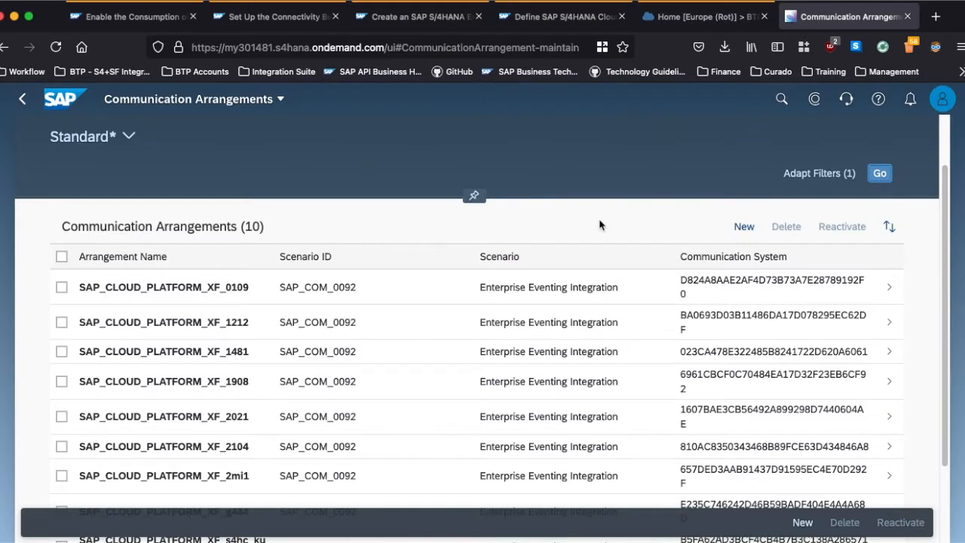
scroll(517, 347, "down", 3)
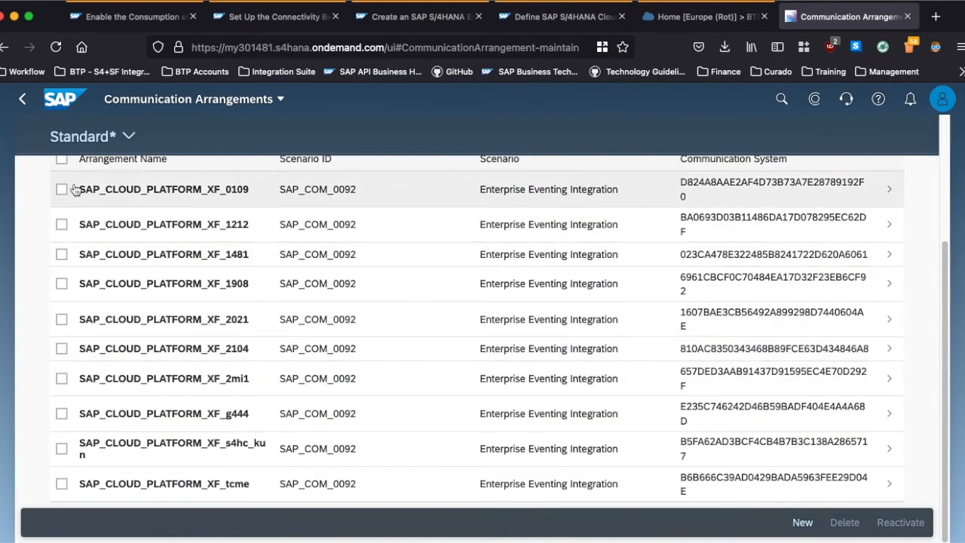
Step: Reload the communication arrangements and search them for SAP_CLOUD_PLATFORM_XF
left_click(63, 49)
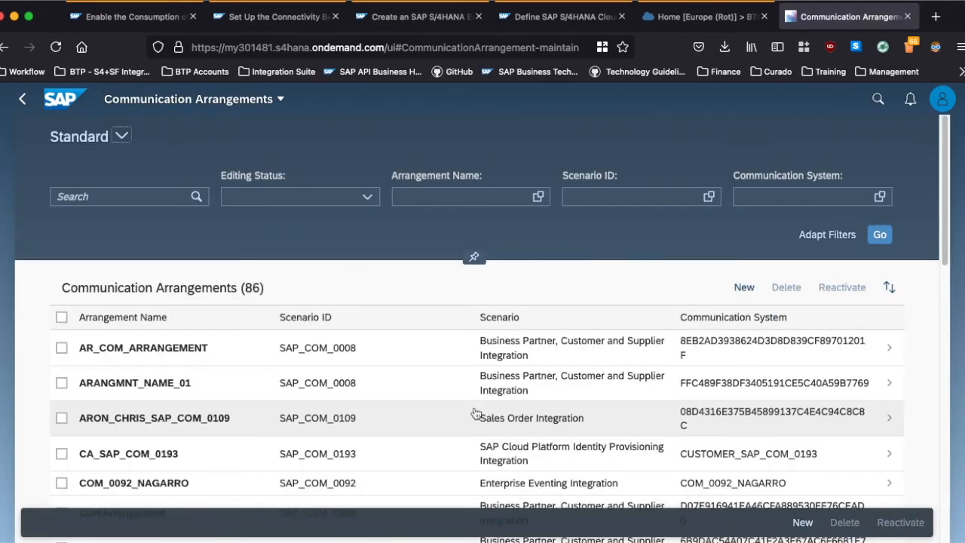
left_click(188, 196)
type("SAP_CLOUD_PLATFORM_XF")
left_click(880, 238)
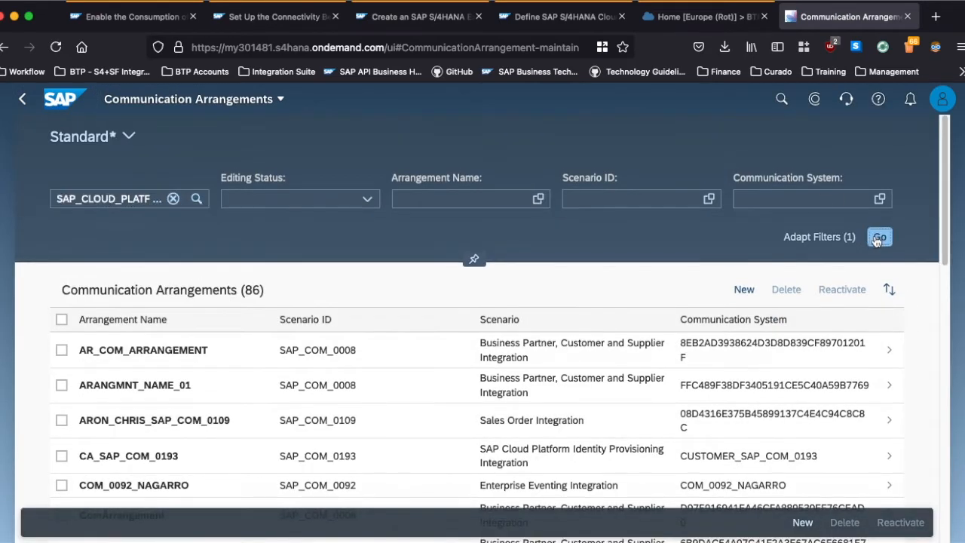
scroll(521, 411, "down", 5)
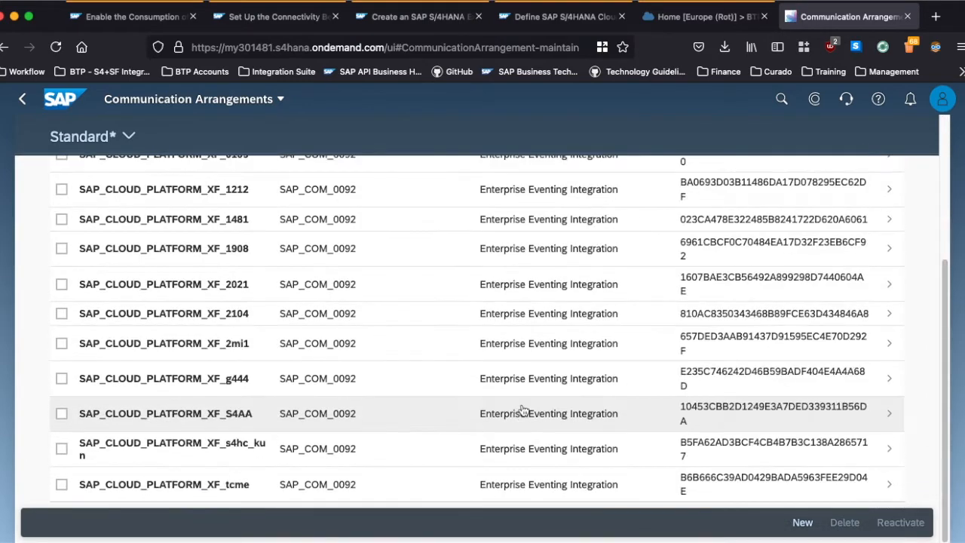
Step: Open the communication arrangement SAP_CLOUD_PLATFORM_XF_S4AA and check the connection of its Delivery of Events outbound service
left_click_drag(254, 419, 146, 425)
left_click(80, 420)
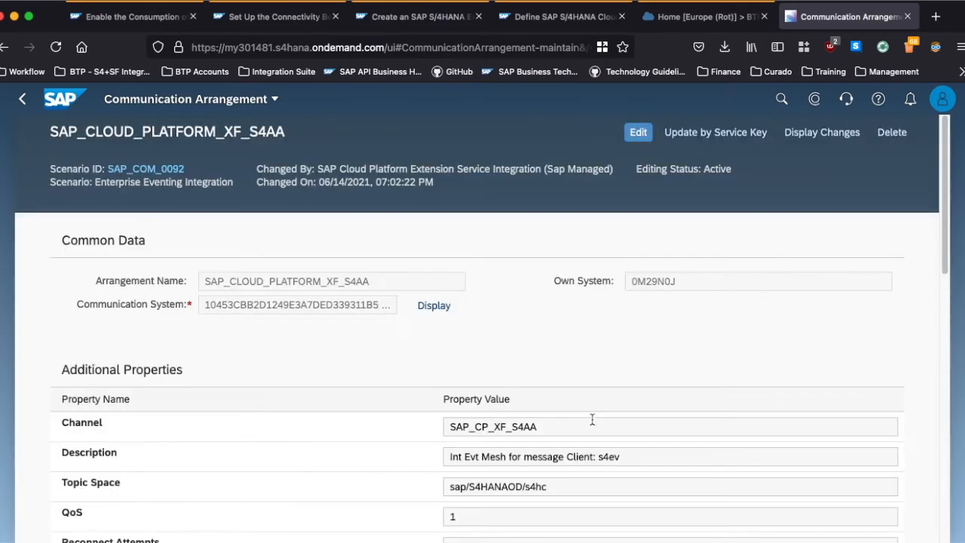
scroll(592, 420, "down", 5)
scroll(592, 426, "down", 4)
scroll(593, 427, "down", 7)
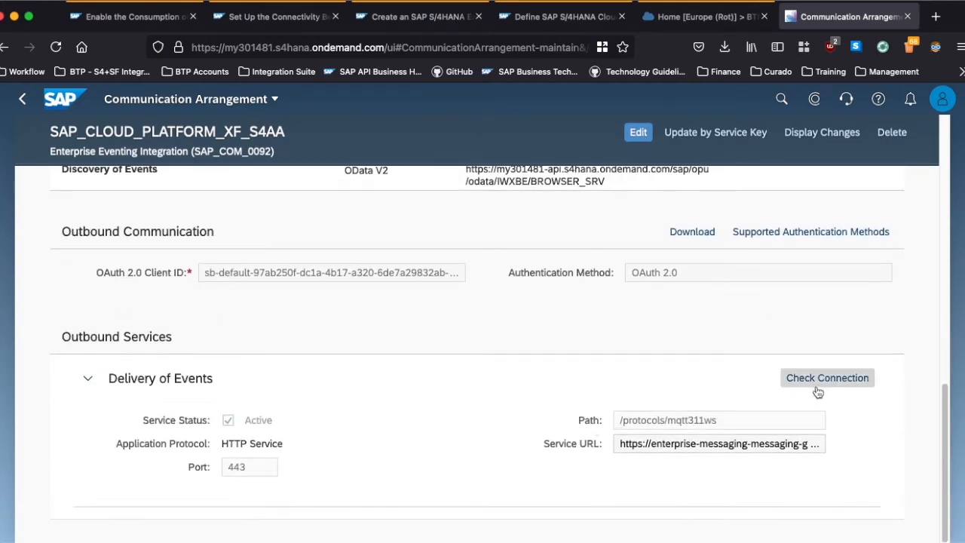
left_click(818, 391)
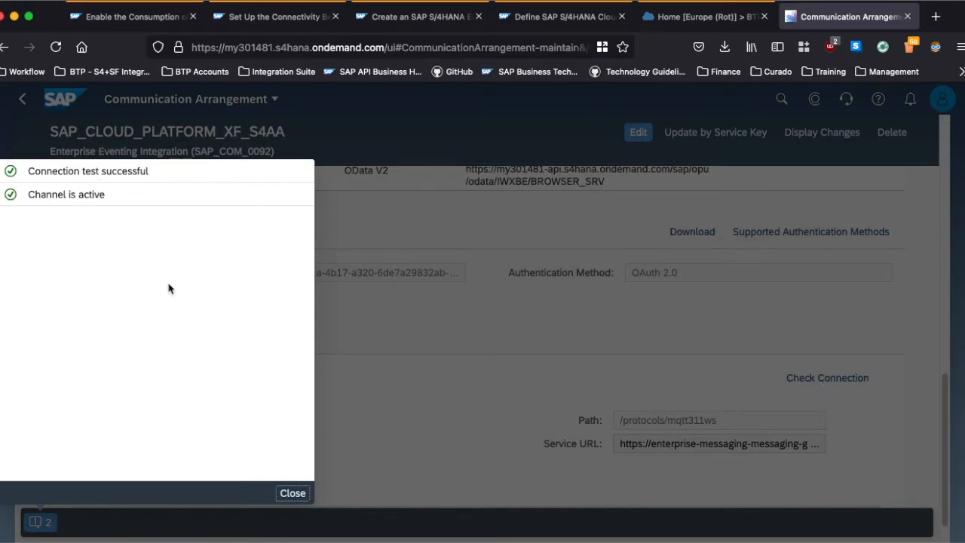
left_click(291, 493)
scroll(632, 450, "up", 15)
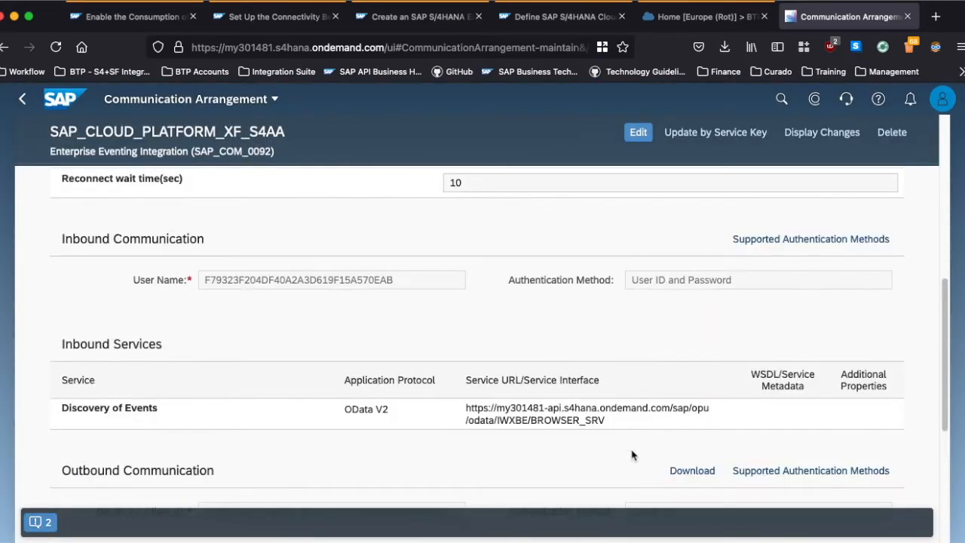
Step: Switch to SAP BTP Cockpit and launch the Event Mesh application from SA Dev's subscriptions
left_click(668, 18)
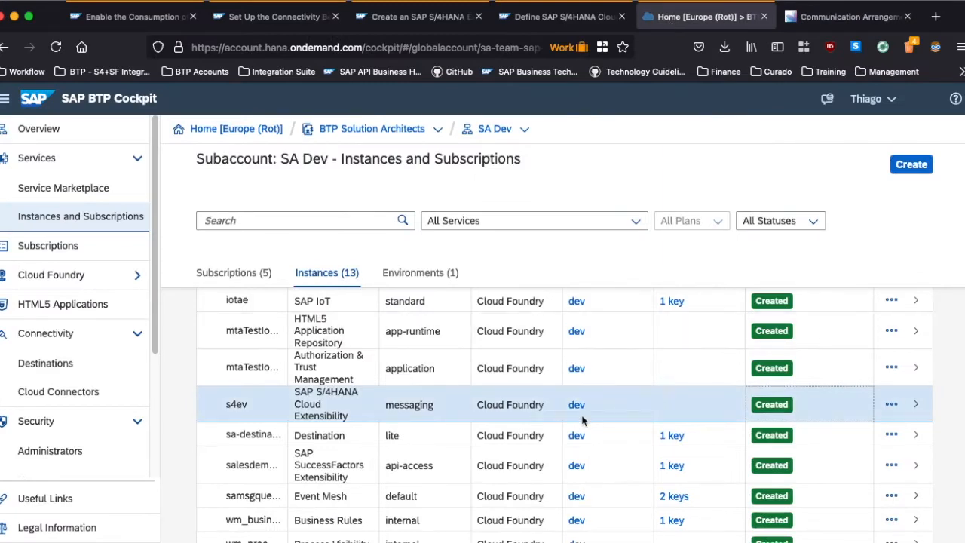
scroll(584, 415, "up", 5)
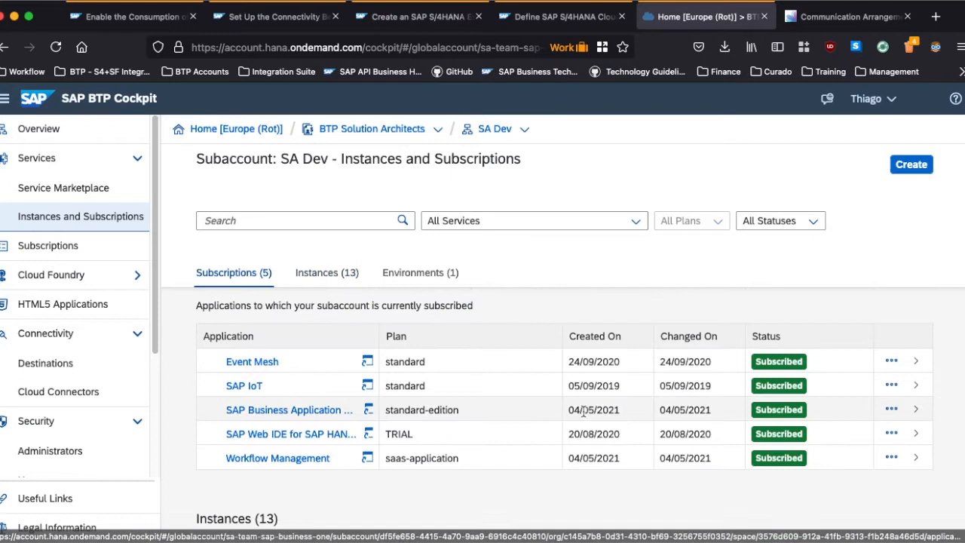
left_click(626, 362)
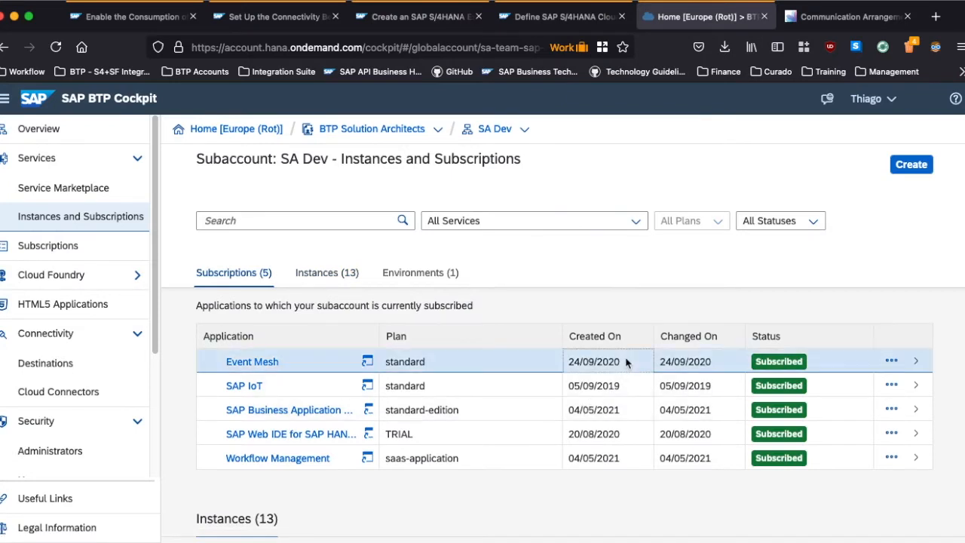
left_click(892, 361)
left_click(888, 390)
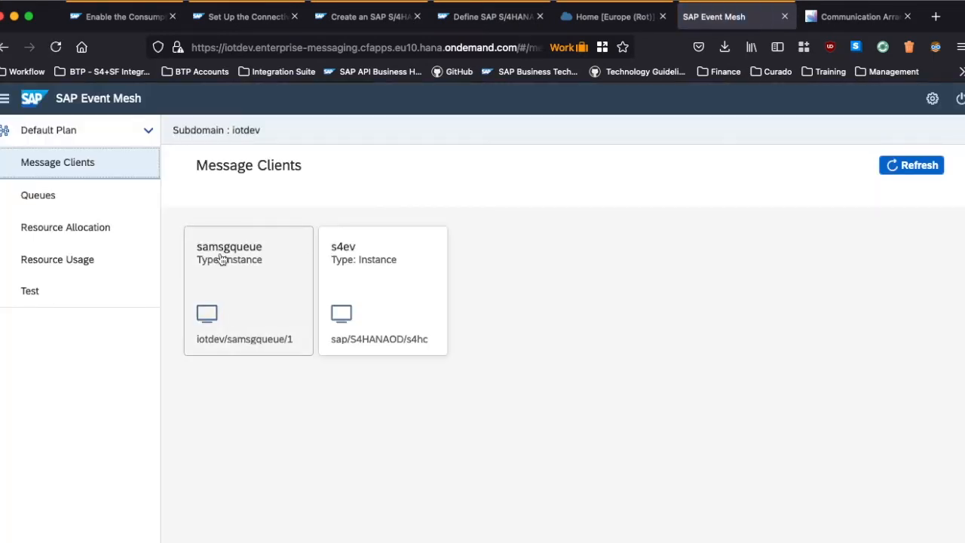
Step: Open the s4ev message client in Event Mesh and inspect its queues, events and service descriptor
left_click(390, 299)
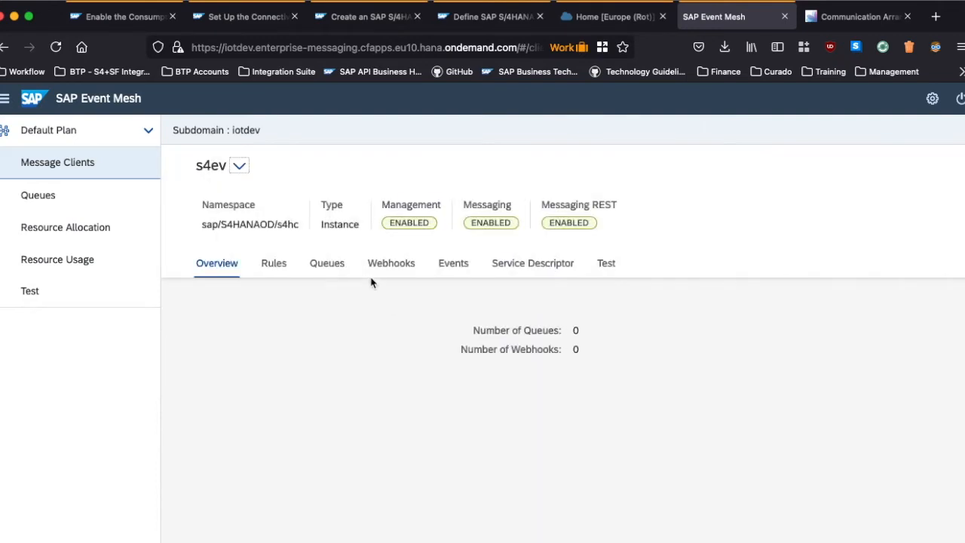
left_click(334, 271)
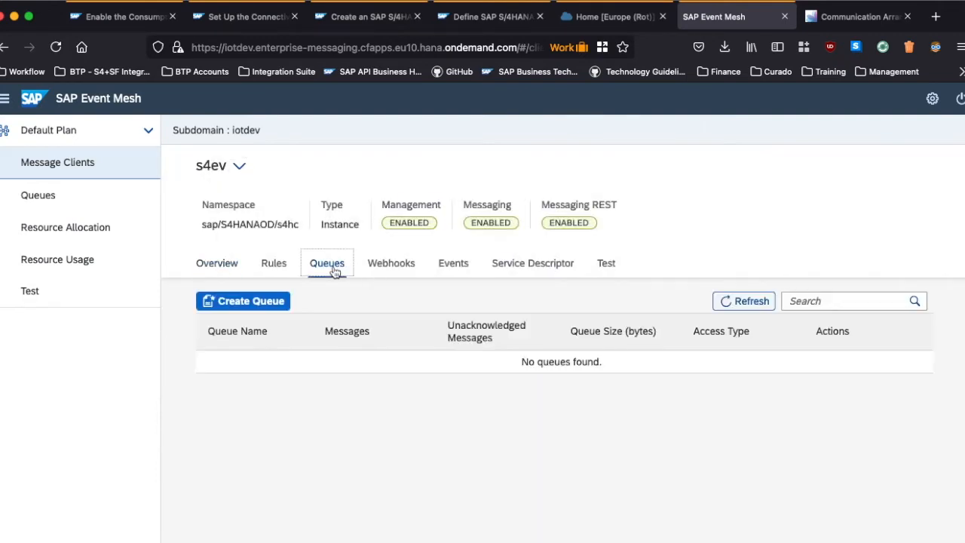
left_click(451, 264)
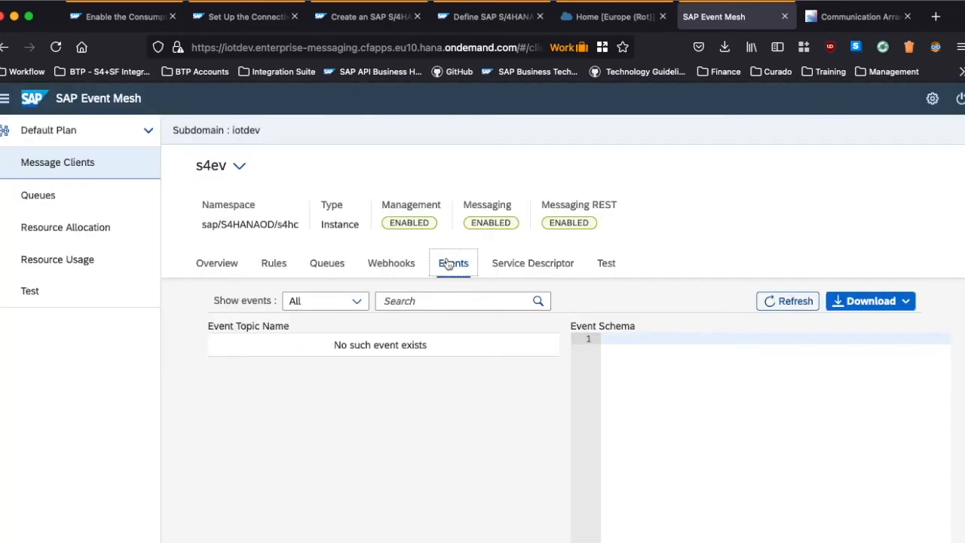
left_click(505, 257)
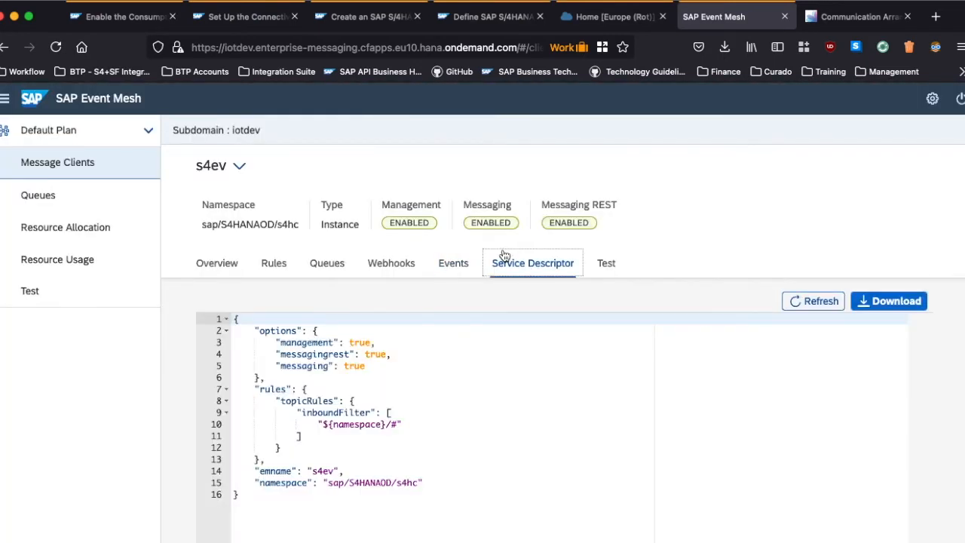
left_click(458, 267)
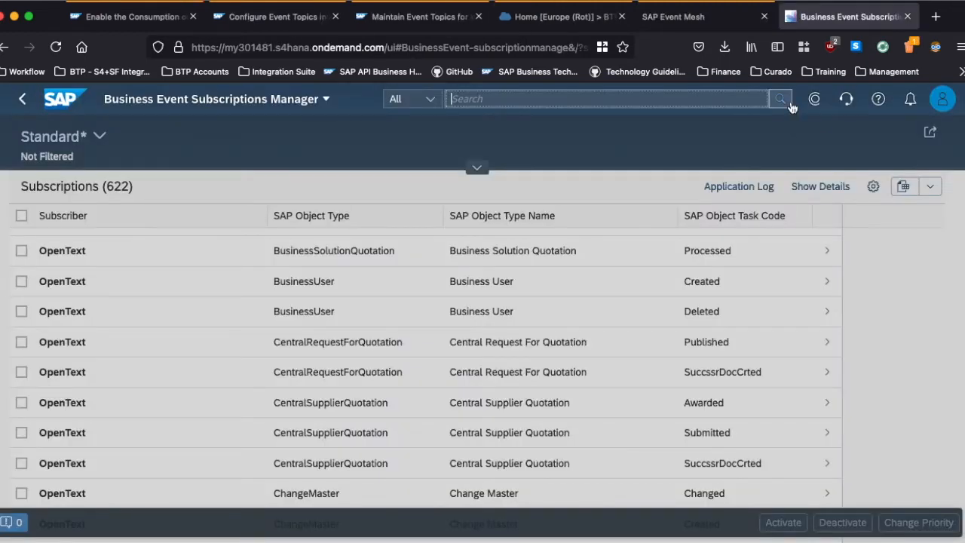
Step: Search S/4HANA Cloud for "cha", open Maintain Event Channel Binding, list all channels and open SAP_CP_XF_S4AA
type("cha")
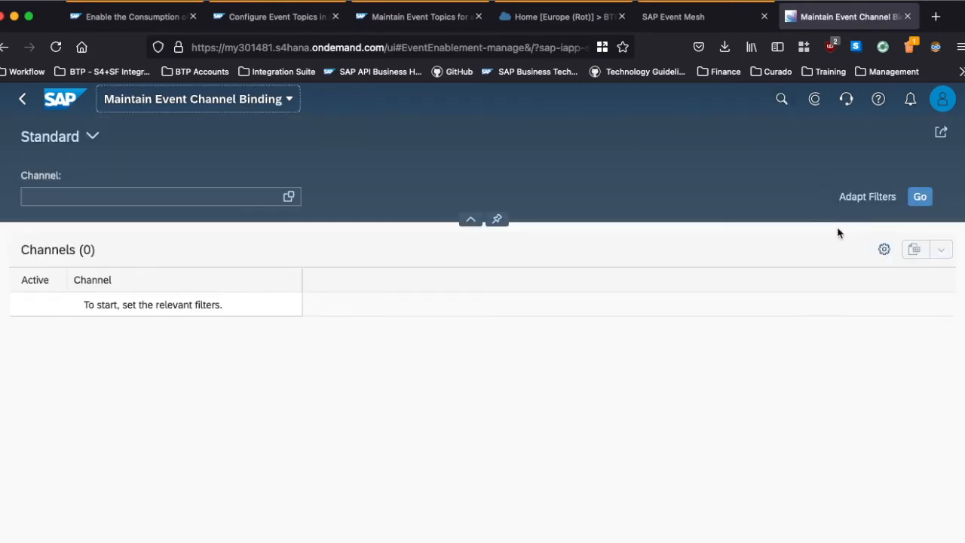
left_click(921, 197)
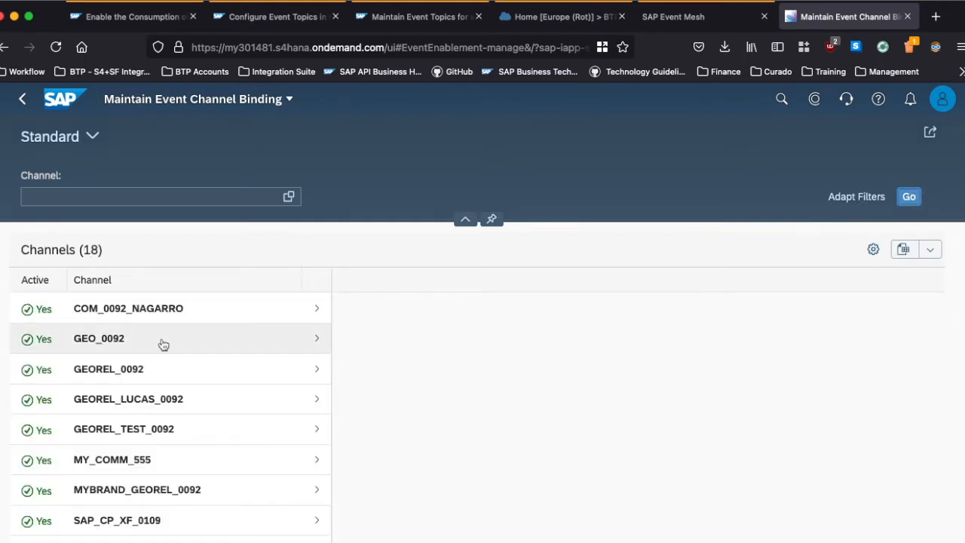
scroll(236, 347, "down", 5)
scroll(239, 350, "down", 1)
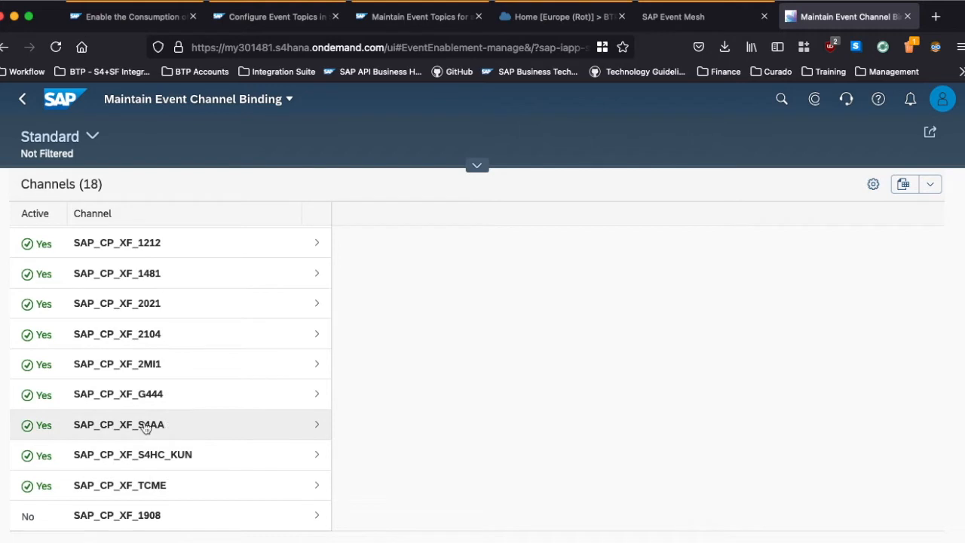
left_click_drag(77, 426, 163, 428)
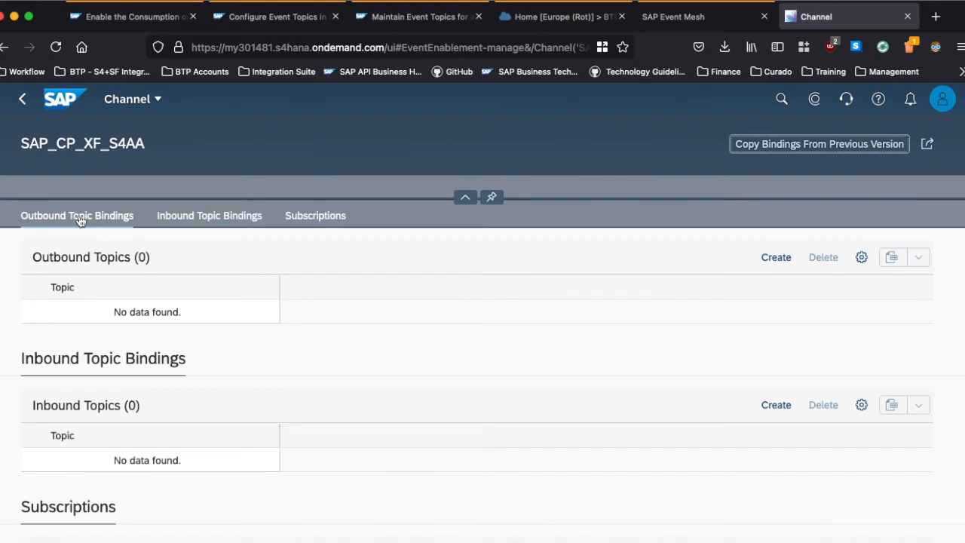
Step: Create an outbound topic binding on the channel for sap/s4/beh/salesorder/v1/SalesOrder/*, filtering the topics by *sales*
left_click(777, 259)
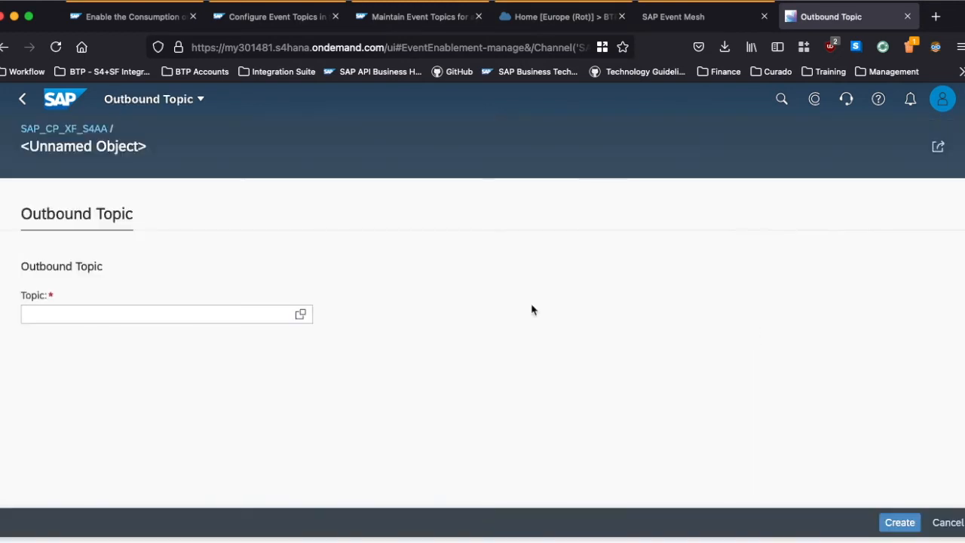
left_click(299, 315)
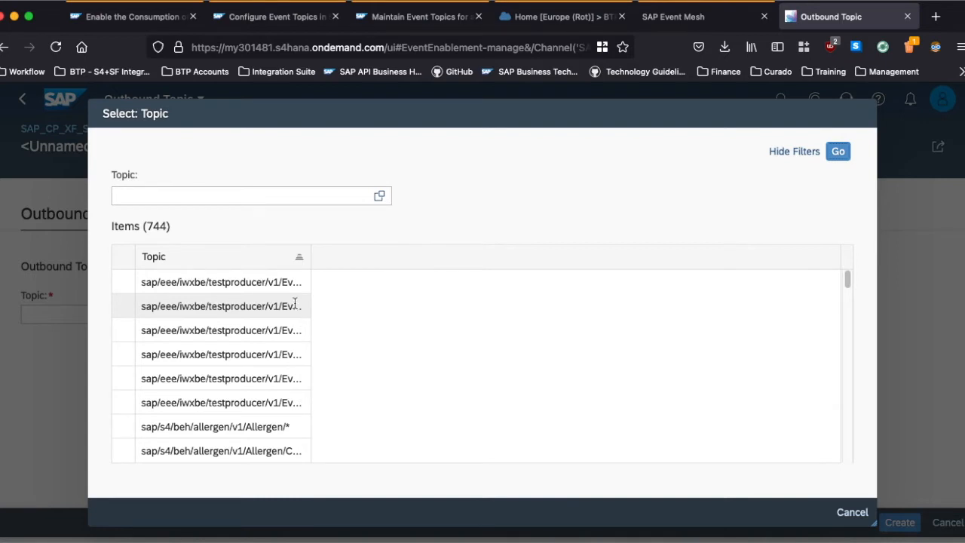
left_click(303, 198)
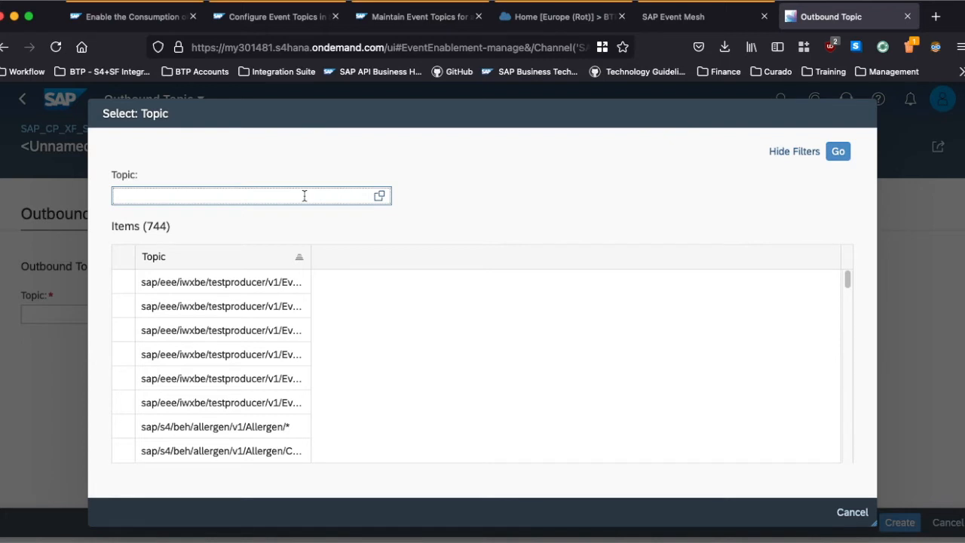
type("*sales*")
key("Return")
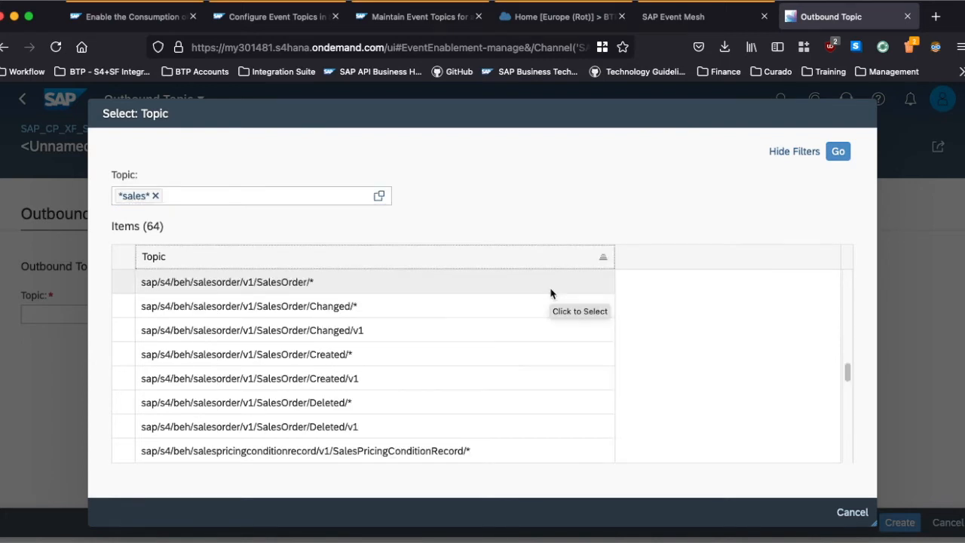
left_click(413, 287)
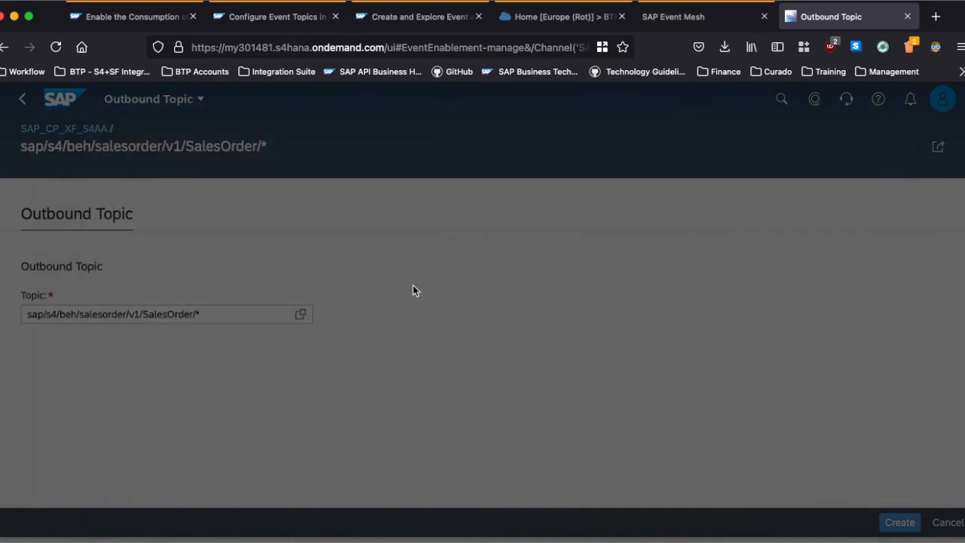
left_click(897, 523)
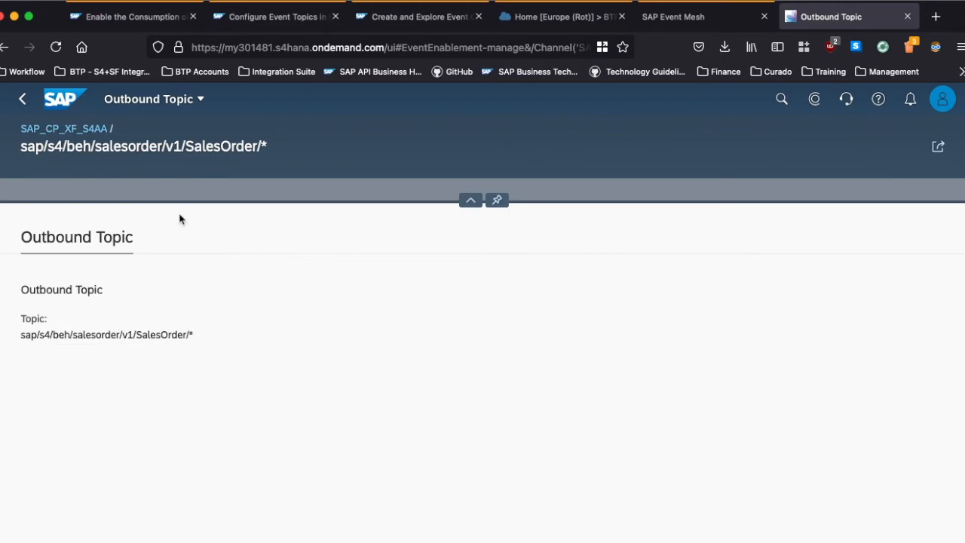
Step: Switch to SAP Event Mesh and refresh the s4ev message client's event list
left_click(686, 23)
left_click(785, 302)
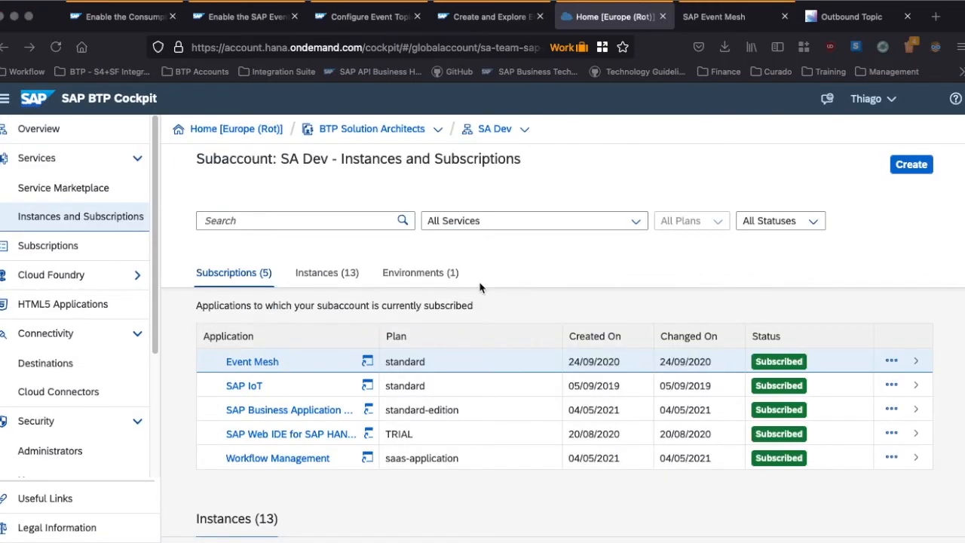
Step: Start a new Event Mesh instance with the default plan in the Cloud Foundry dev space, named s4ev-cons, and proceed to its parameters
left_click(916, 169)
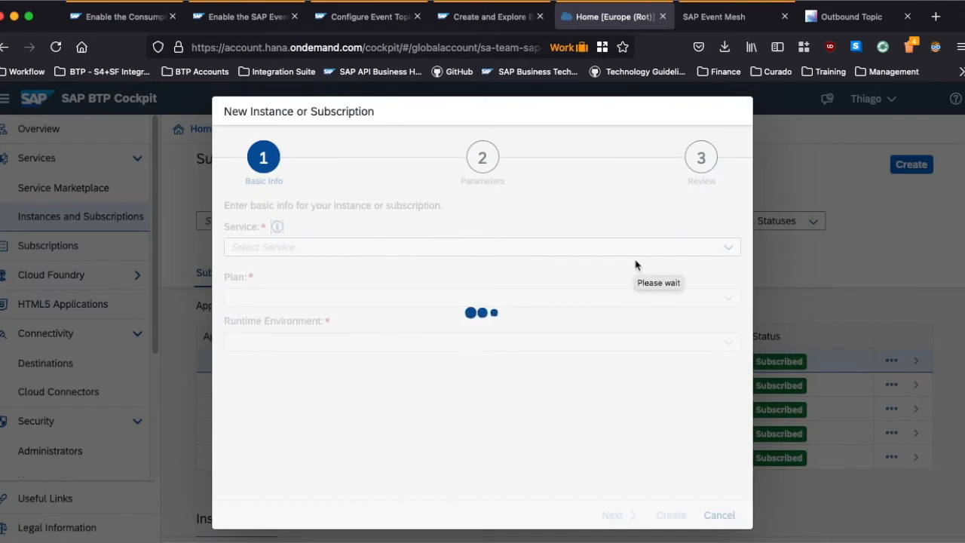
left_click(729, 247)
type("Event Mesh")
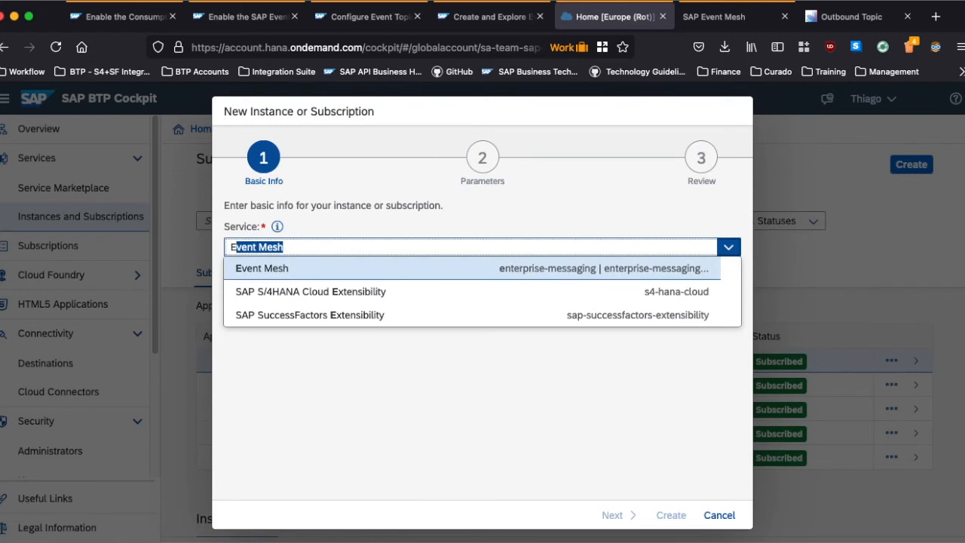
left_click(439, 269)
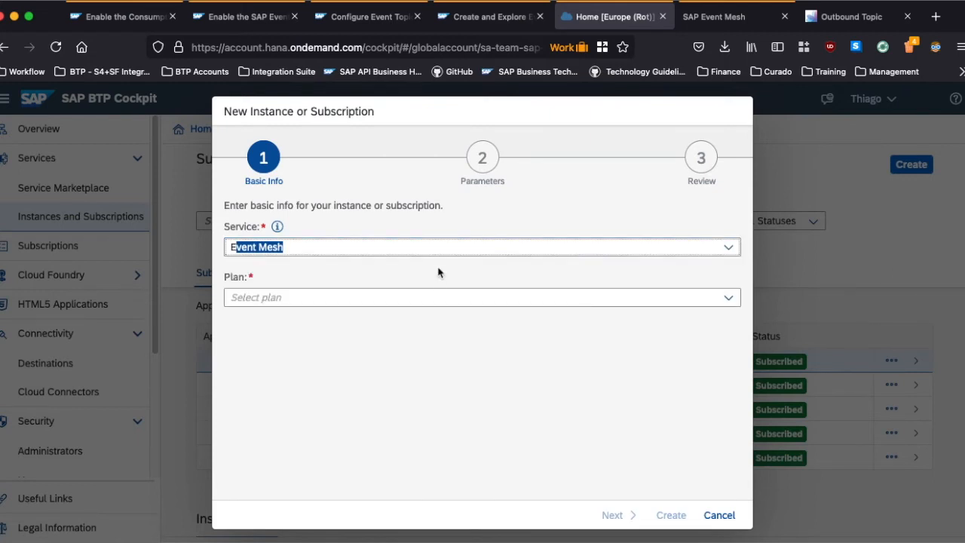
left_click(726, 297)
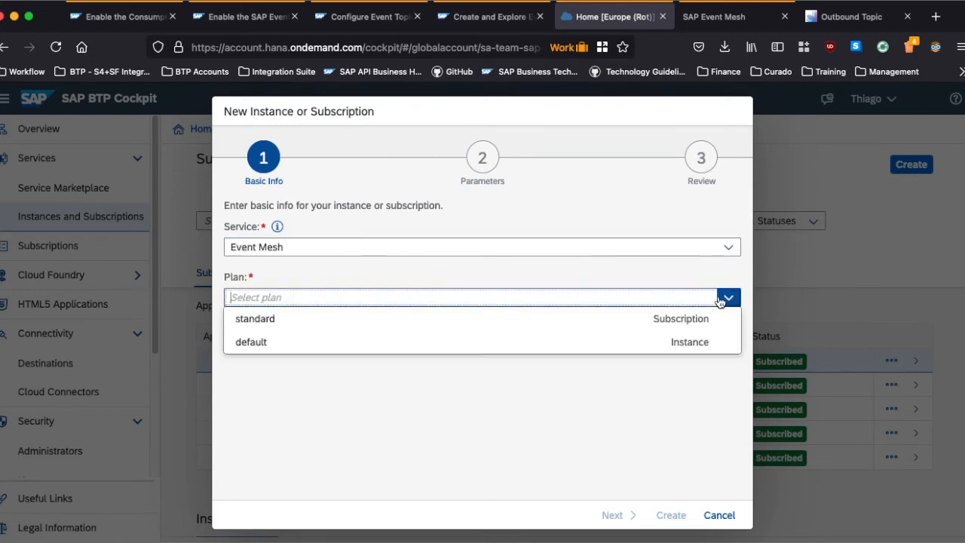
left_click(699, 345)
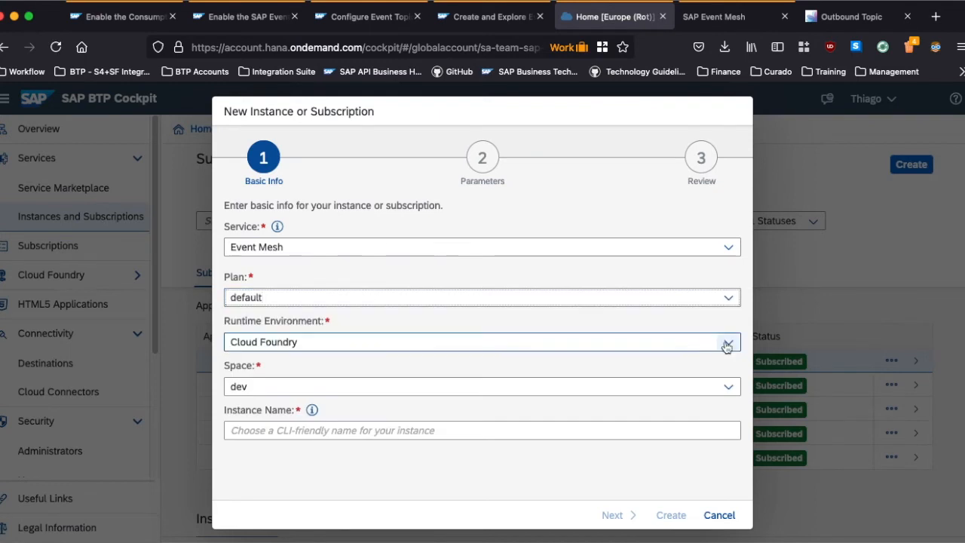
left_click(702, 431)
type("s4ev-cons")
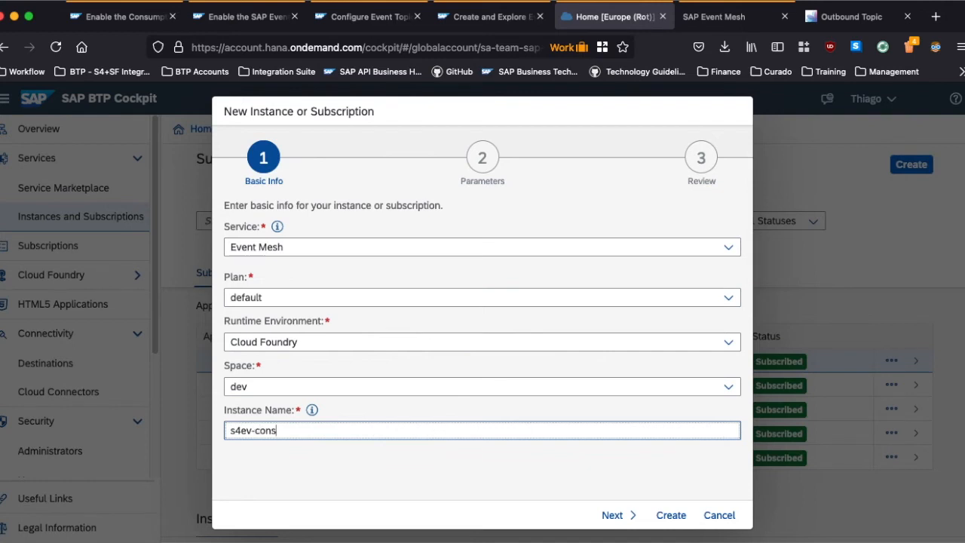
left_click(611, 517)
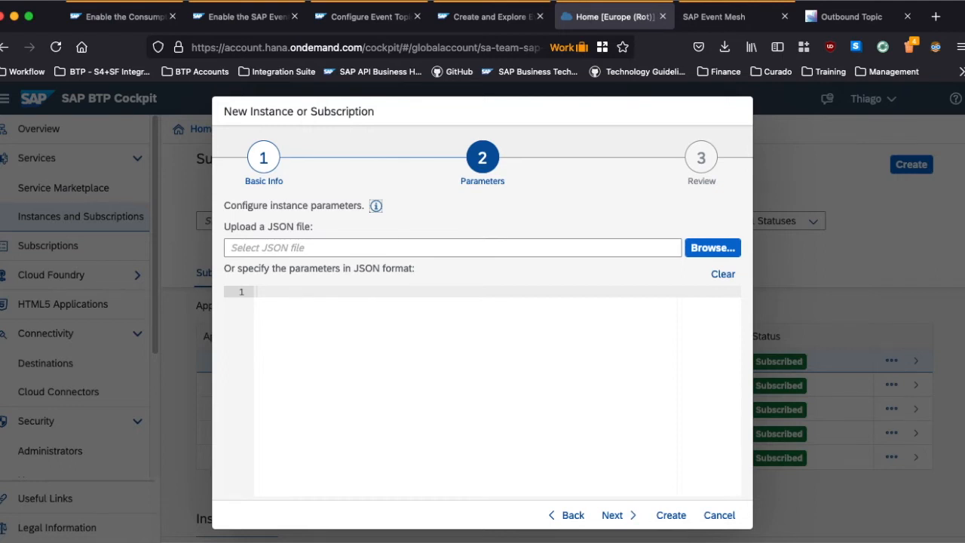
Step: Paste the JSON parameters with namespace sap/S4HANAOD/s4ev-cons and topic subscribe filter sap/S4HANAOD/s4hc/*, and check the rules
key("super+v")
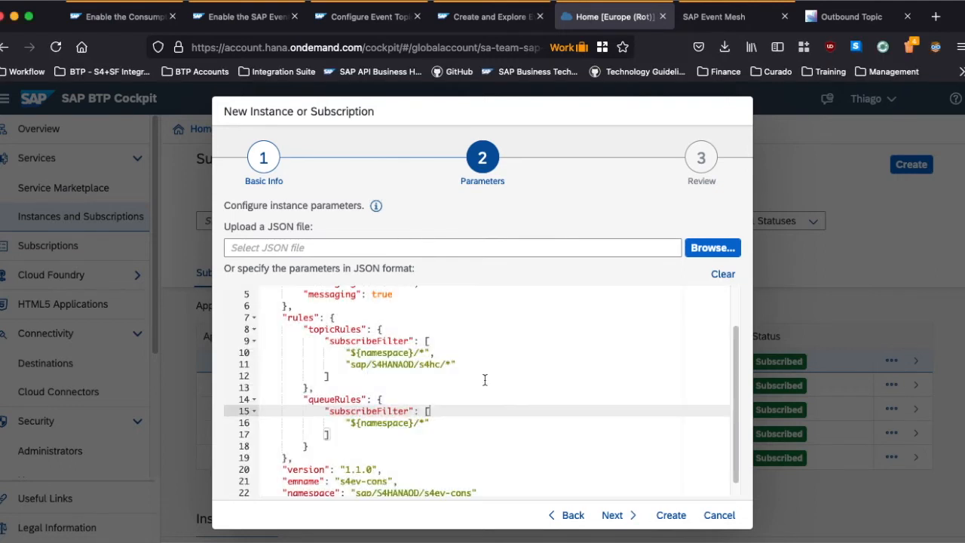
left_click(441, 365)
double_click(438, 365)
scroll(445, 377, "down", 1)
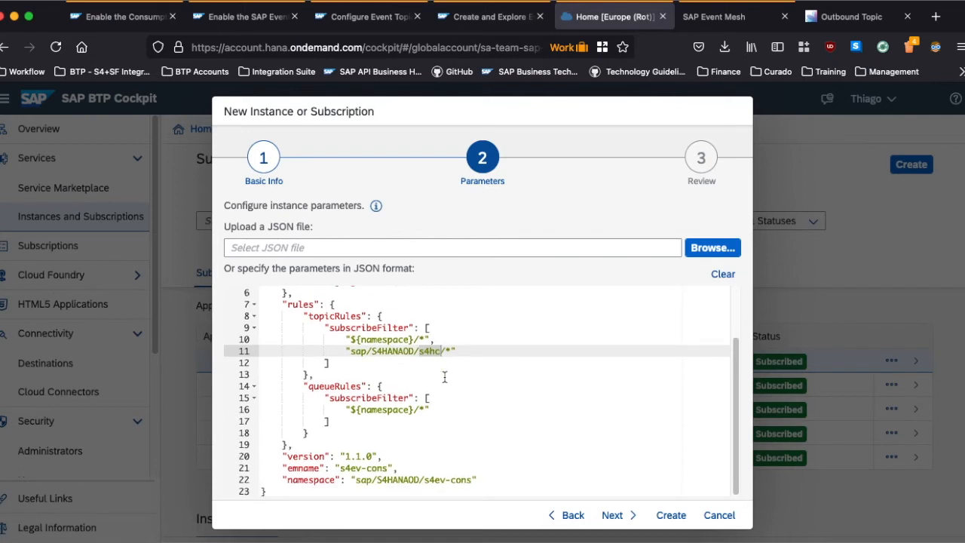
scroll(445, 377, "up", 3)
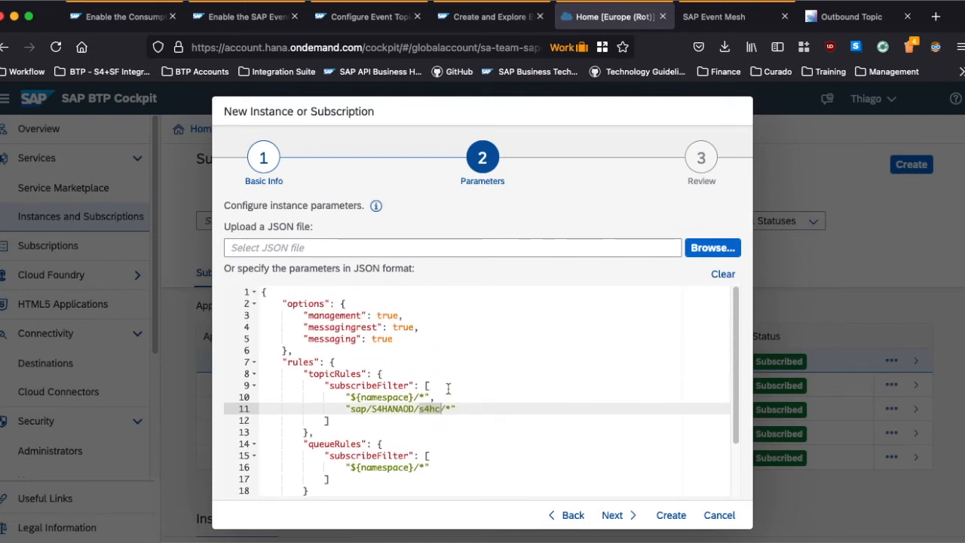
scroll(627, 486, "down", 3)
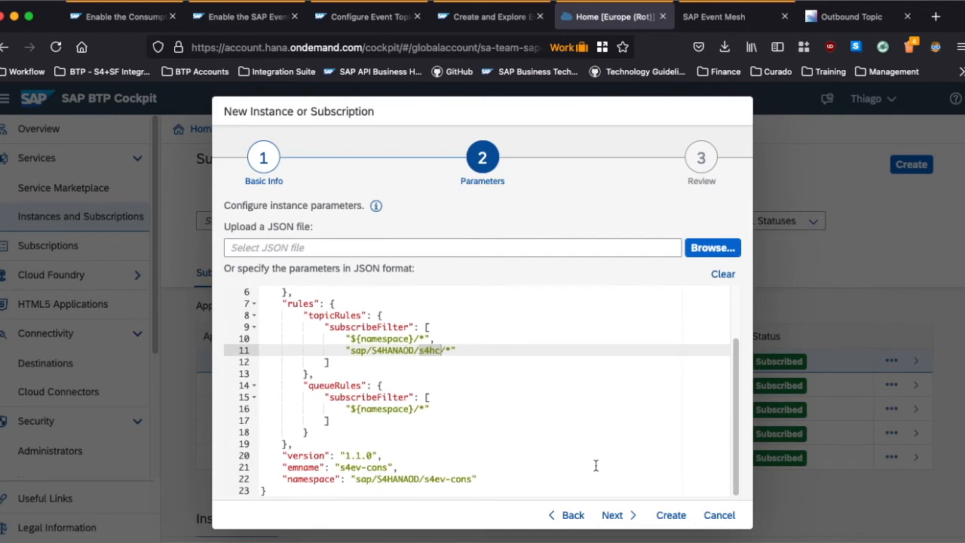
scroll(600, 462, "up", 3)
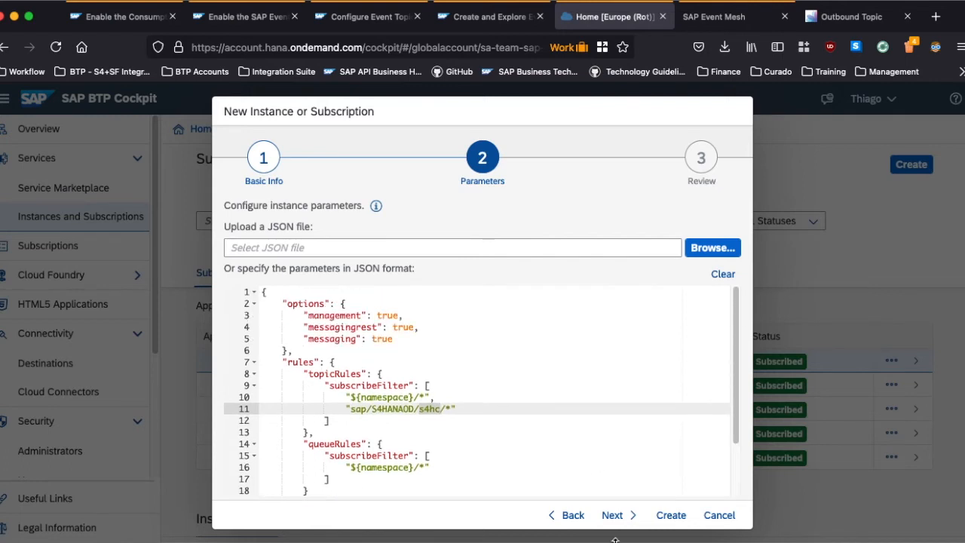
Step: Recheck the JSON parameters and the instance details, and create the s4ev-cons instance
left_click(615, 515)
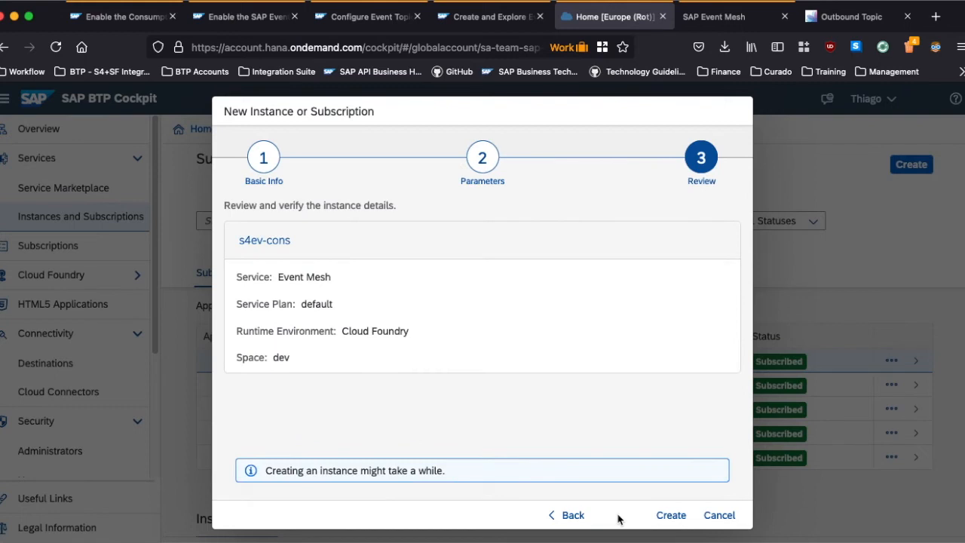
left_click(571, 515)
left_click(551, 414)
key("ctrl+a")
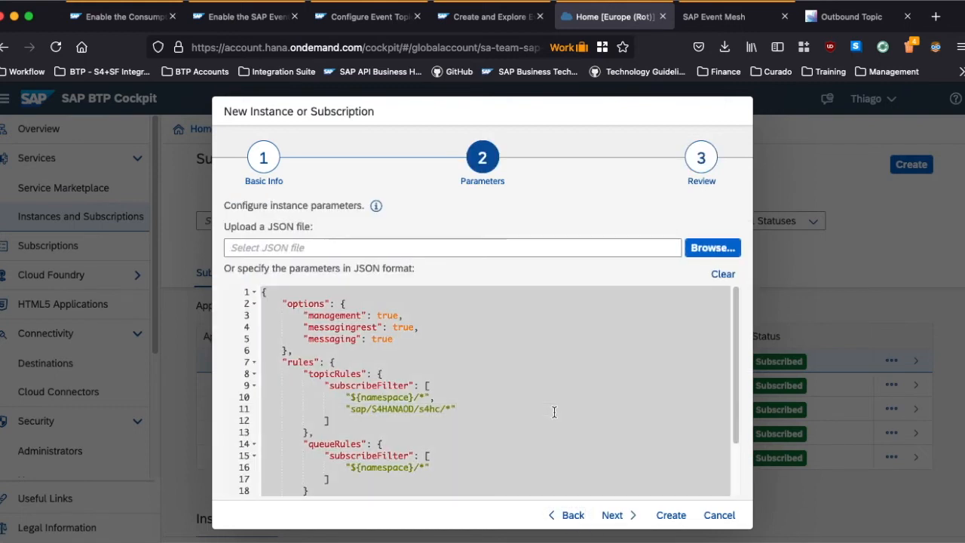
left_click(615, 515)
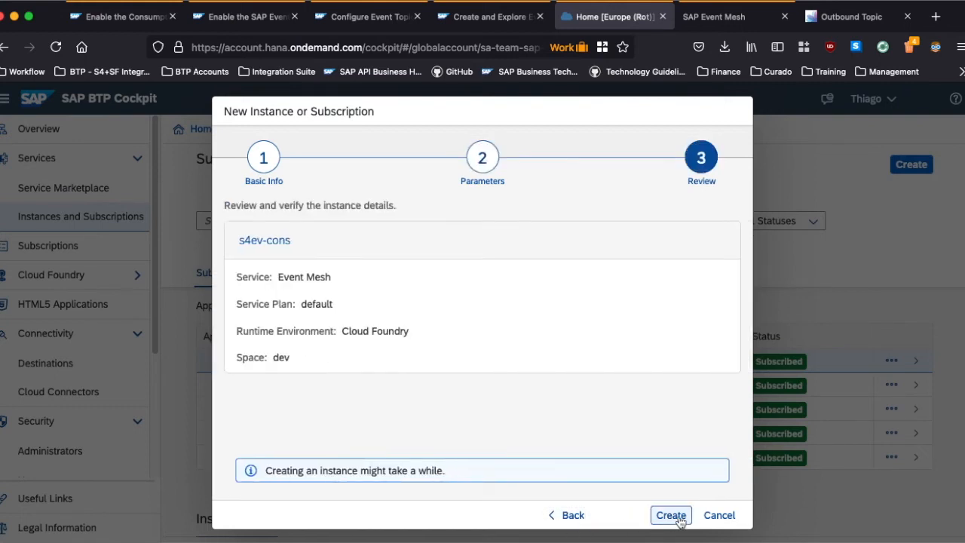
left_click(673, 516)
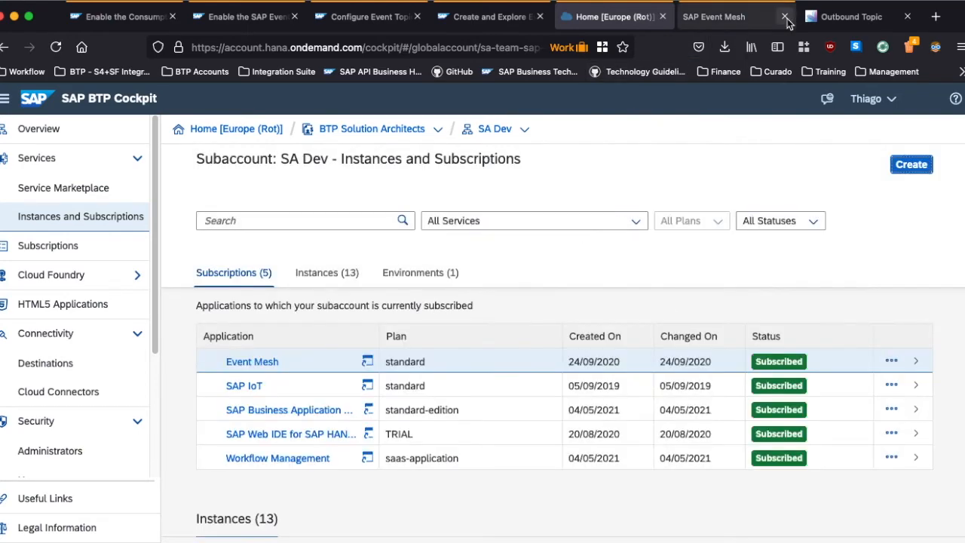
Step: Check the creation status of s4ev-cons in the BTP instances list and refresh the message clients in SAP Event Mesh
scroll(728, 362, "down", 5)
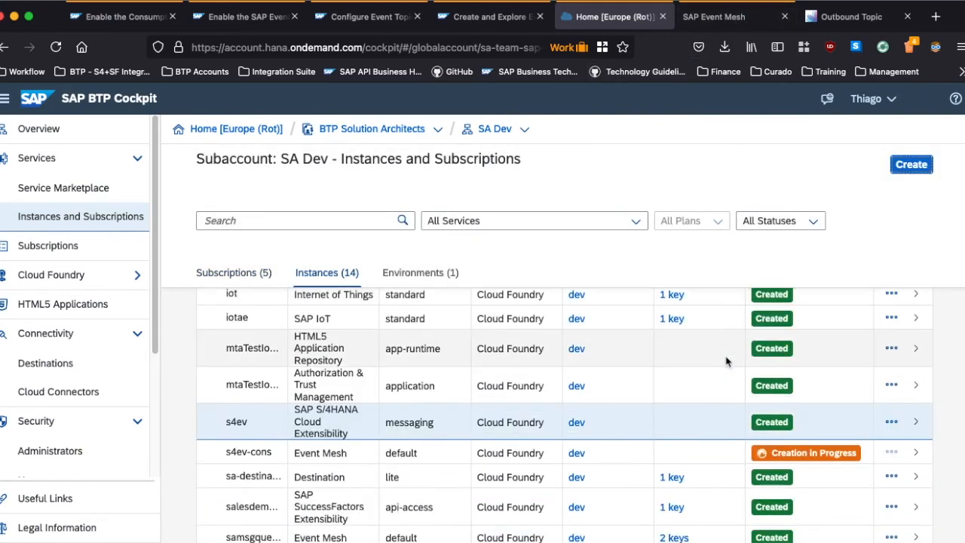
scroll(724, 430, "down", 1)
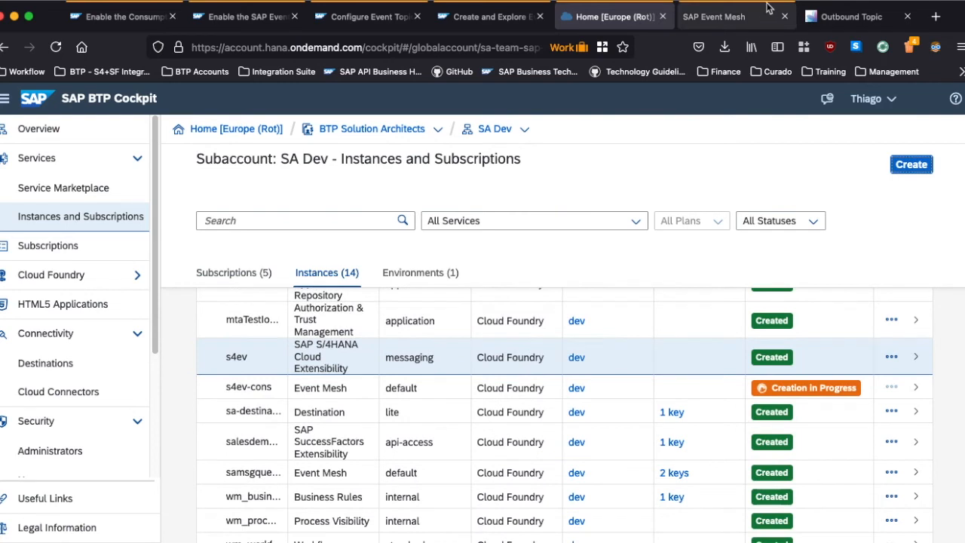
left_click(735, 17)
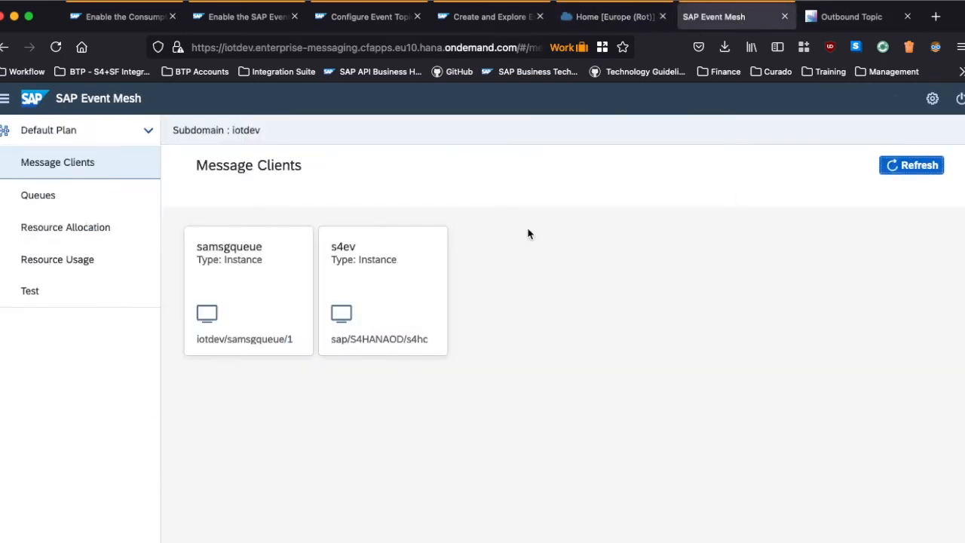
left_click(922, 173)
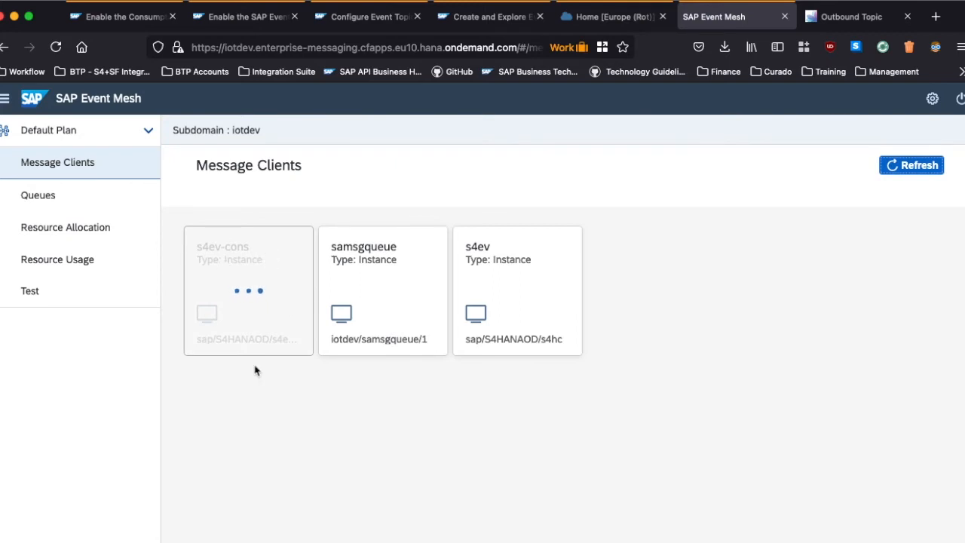
left_click(849, 19)
left_click(735, 18)
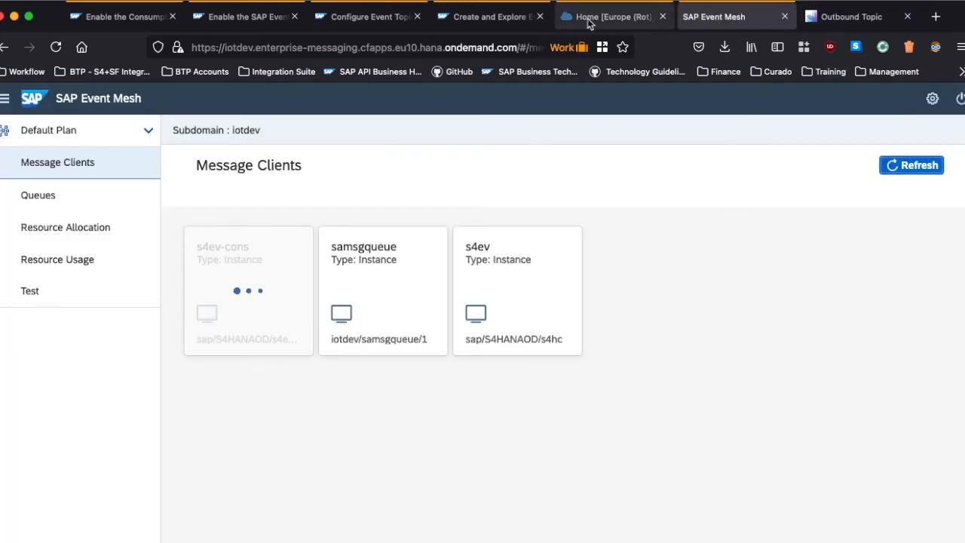
left_click(589, 19)
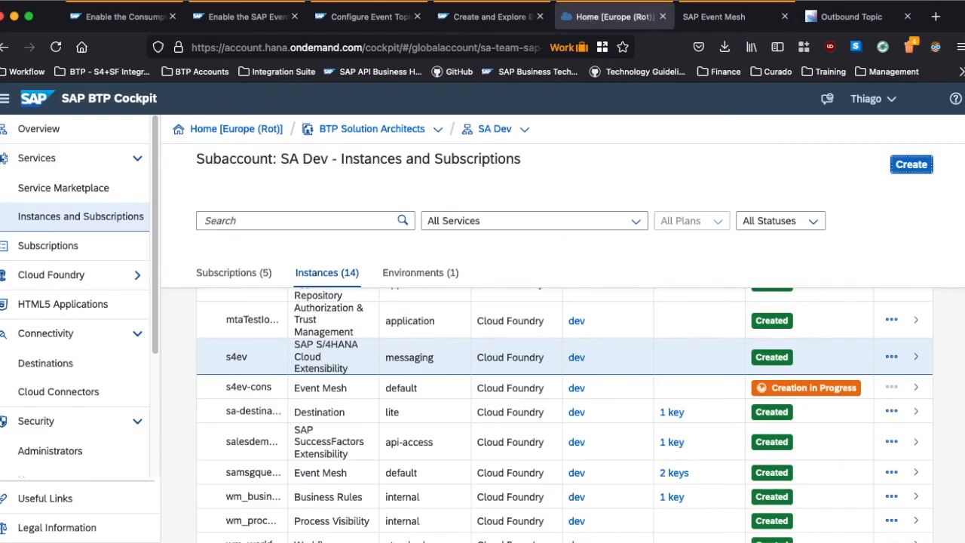
left_click(716, 17)
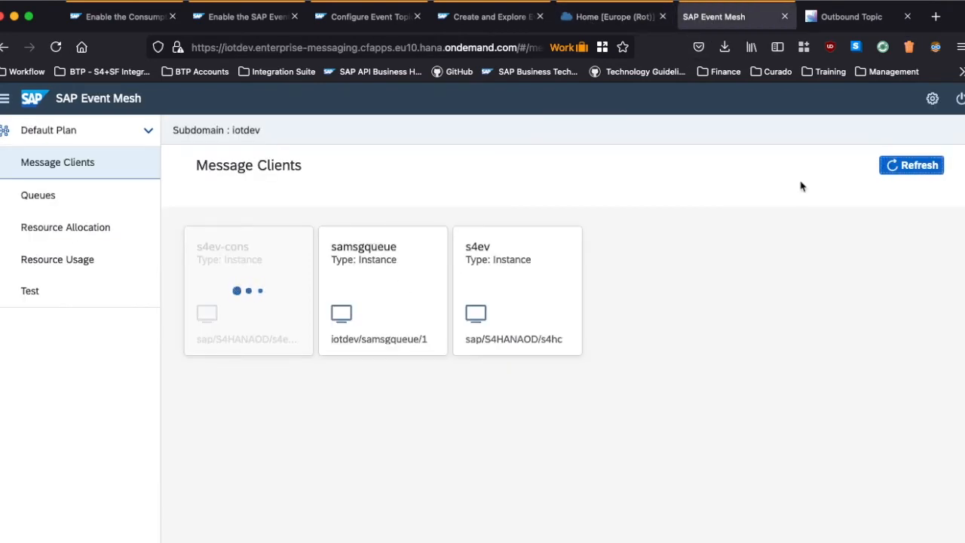
left_click(912, 167)
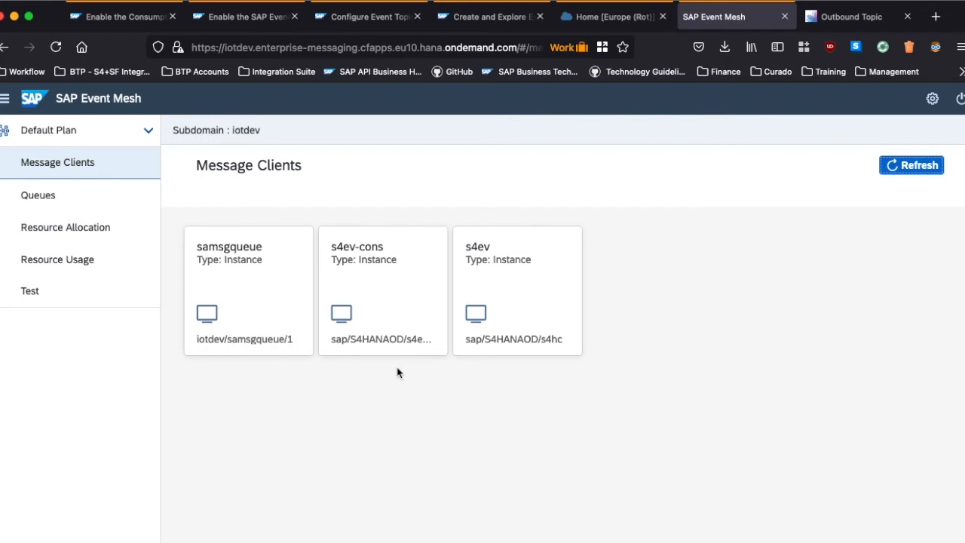
Step: Open the s4ev-cons message client and create a queue named q-s4-evt-consumer
left_click(396, 298)
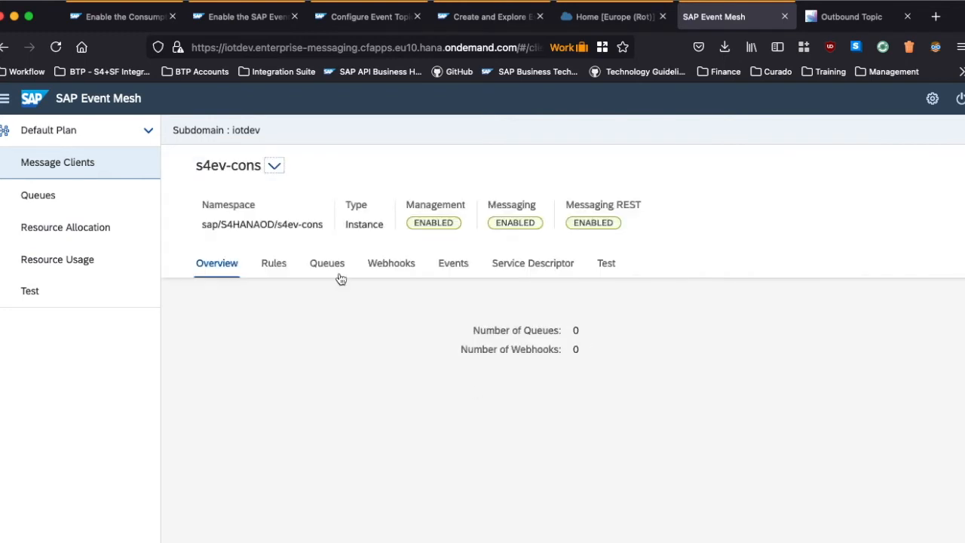
left_click(332, 266)
left_click(269, 302)
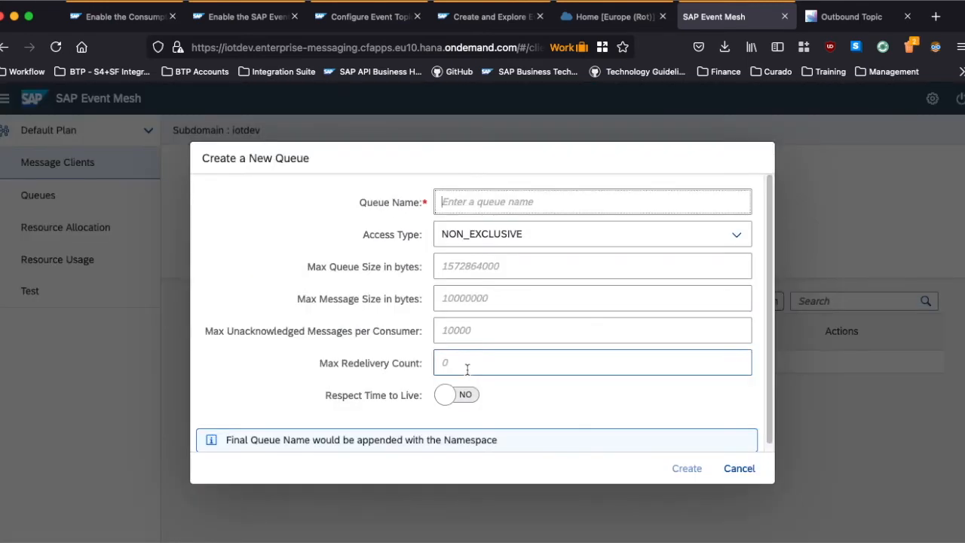
type("s4")
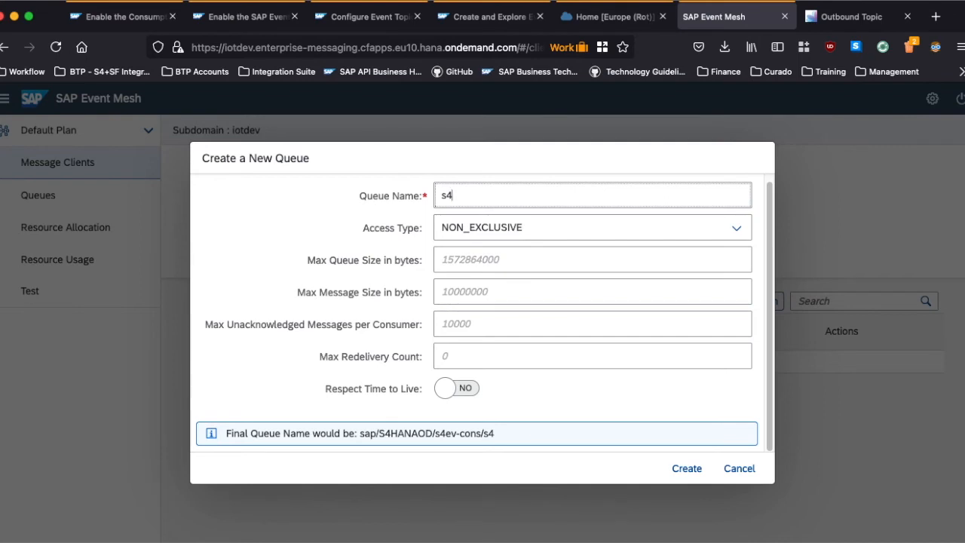
type("-evt-consumer")
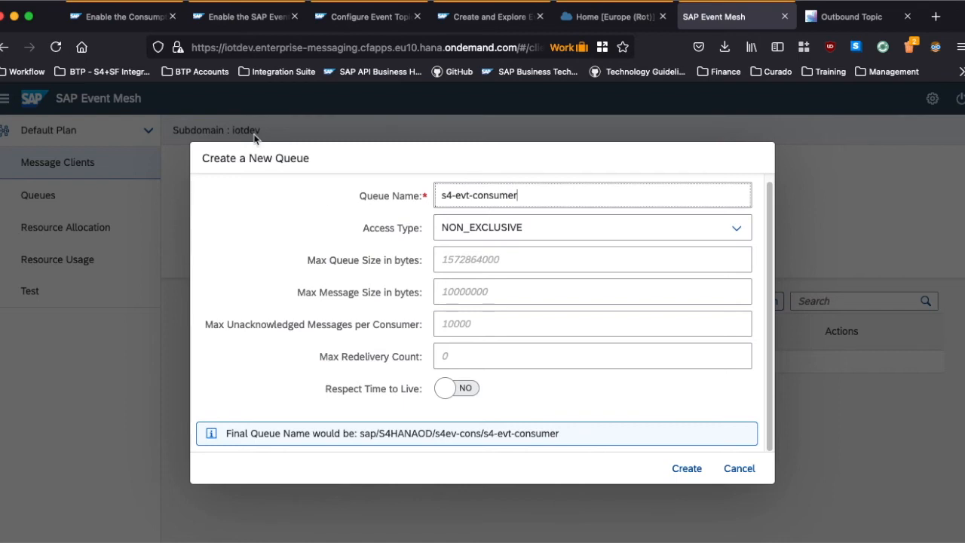
type("queue")
key("BackSpace")
key("BackSpace")
key("BackSpace")
key("BackSpace")
type("-s4")
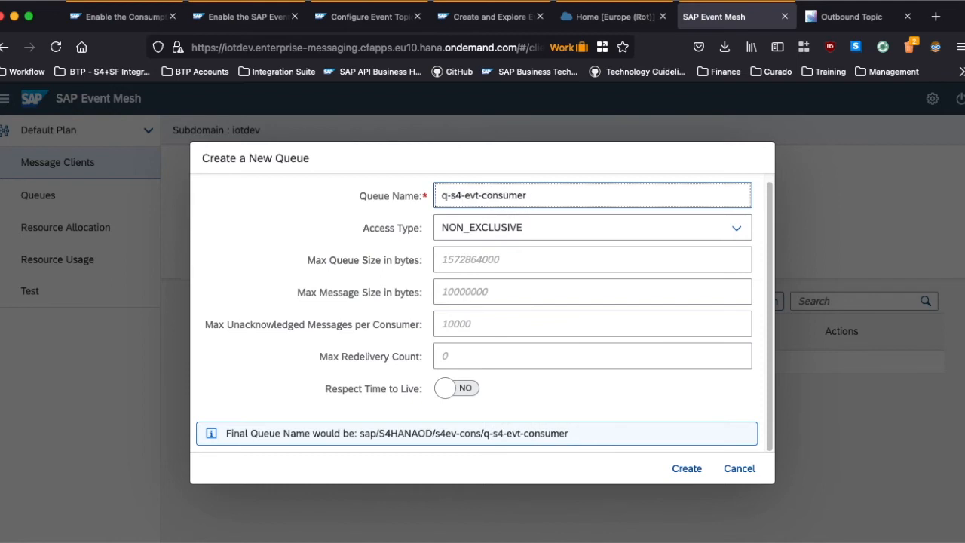
left_click(694, 474)
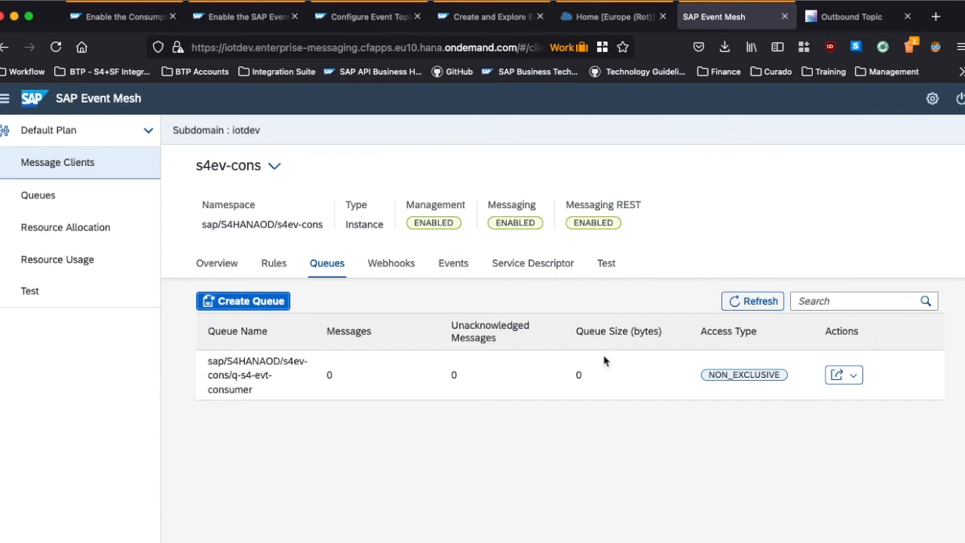
Step: Subscribe the q-s4-evt-consumer queue to the topic sap/S4HANAOD/s4hc/ce/sap/s4/beh/salesorder/v1/SalesOrder/Changed/v1 and close the subscriptions
left_click(844, 375)
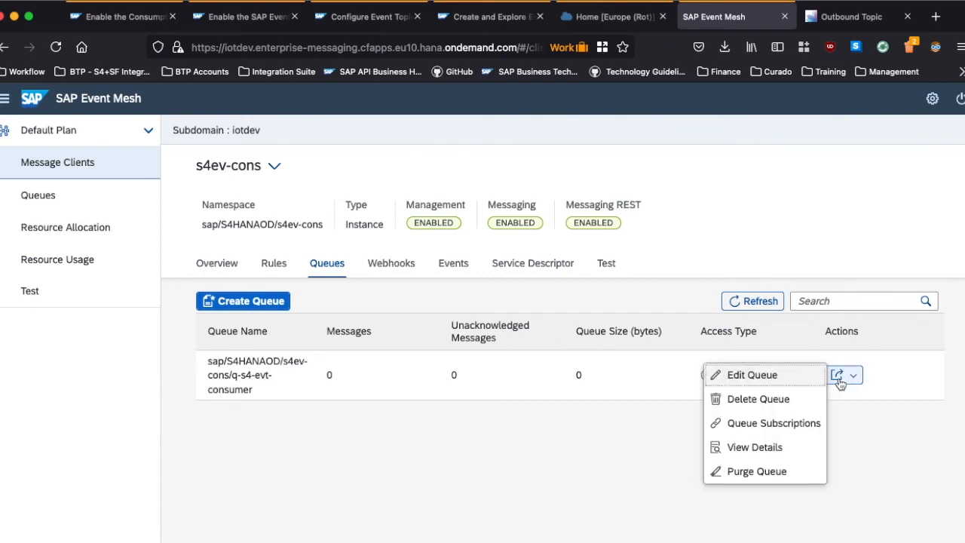
left_click(813, 422)
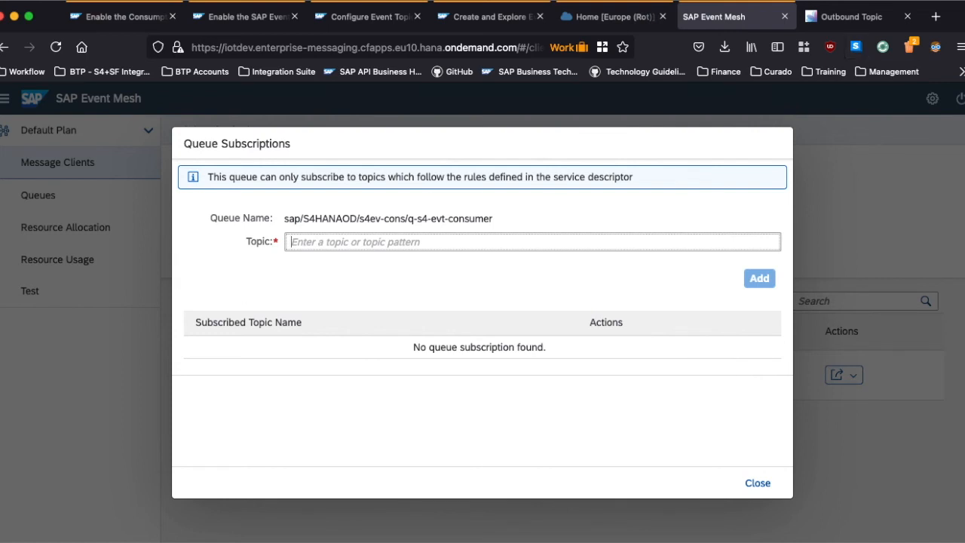
type("sap/S4HANAOD/s4hc/ce/sap/s4/beh/salesorder/v1/SalesOrder/Changed/v1")
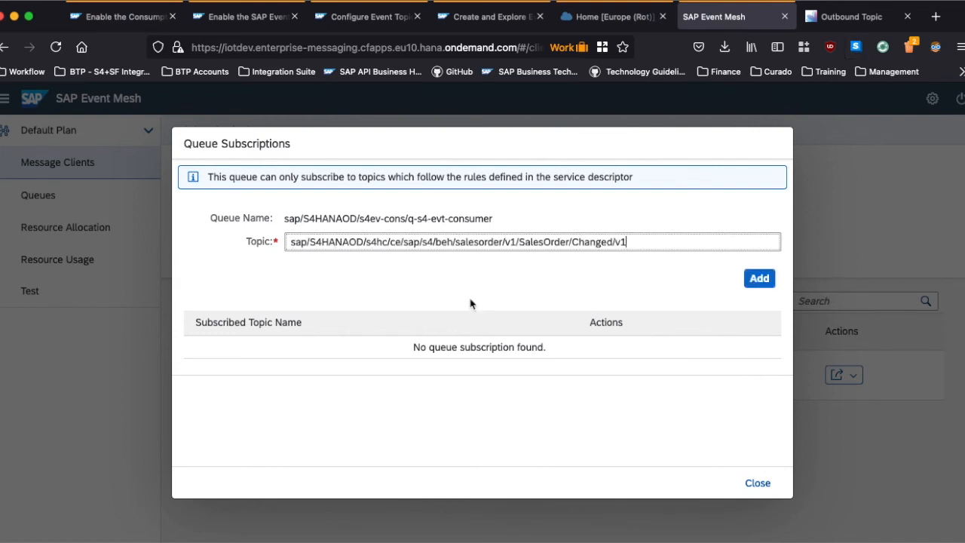
left_click(759, 281)
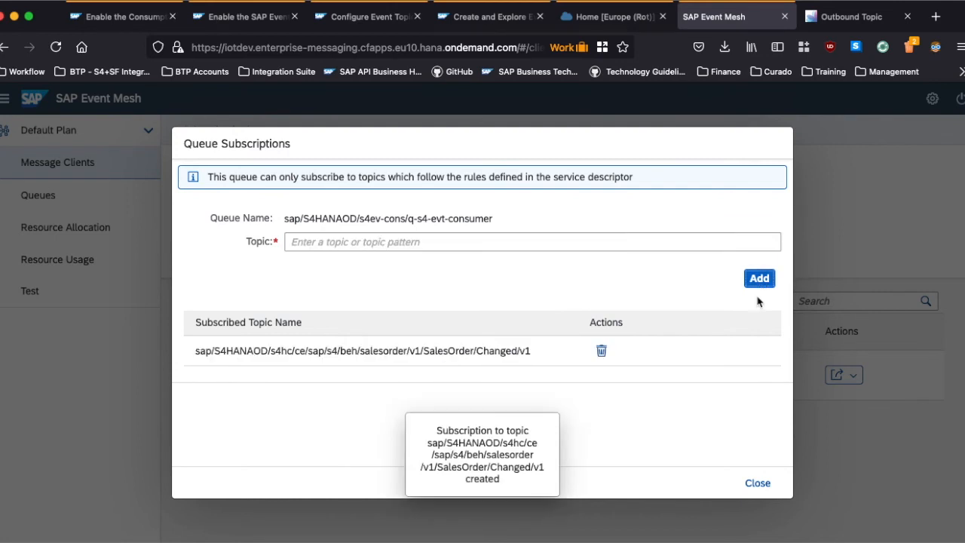
left_click(757, 484)
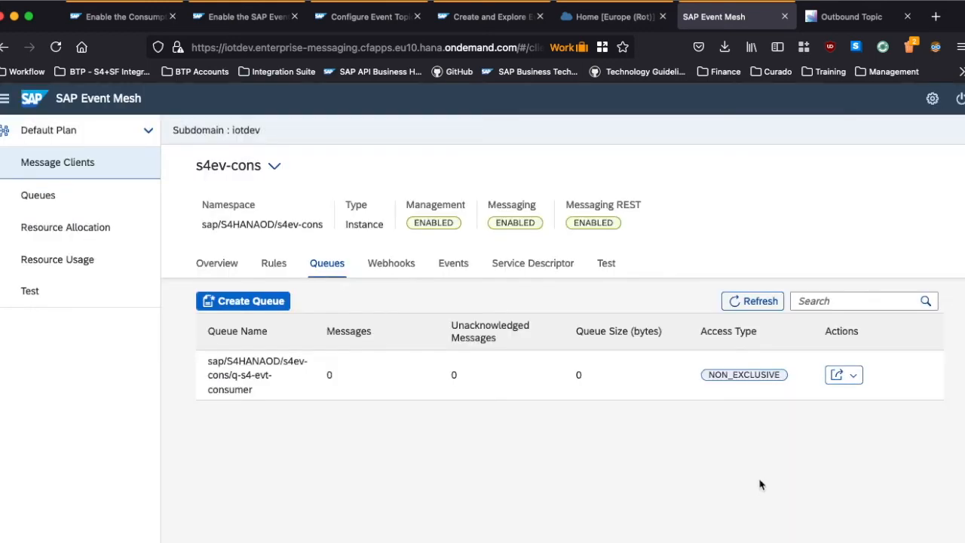
Step: From the s4ev client's test page, publish the text message "hi" to topic sap/S4HANAOD/s4hc/ce/sap/s4/beh/salesorder/v1/SalesOrder/Changed/v1
left_click(606, 264)
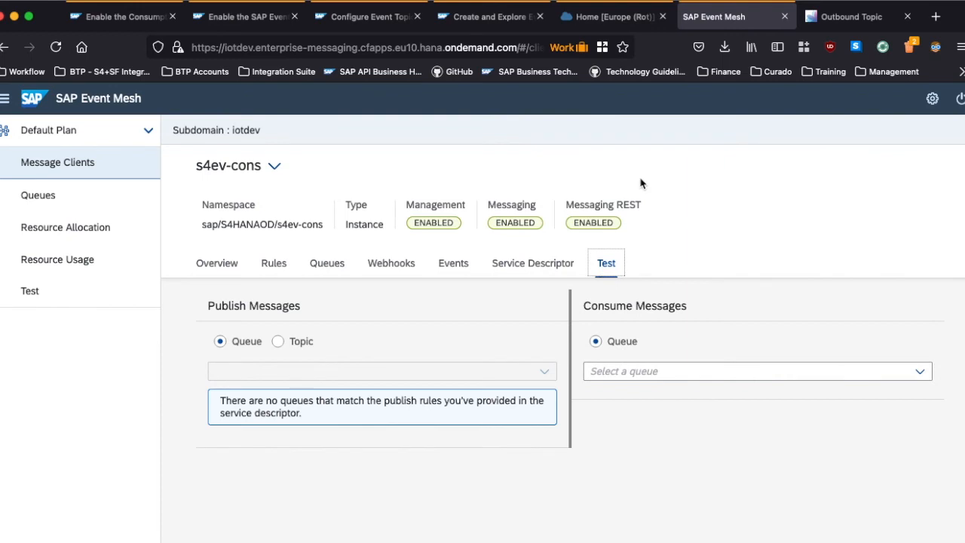
left_click(87, 158)
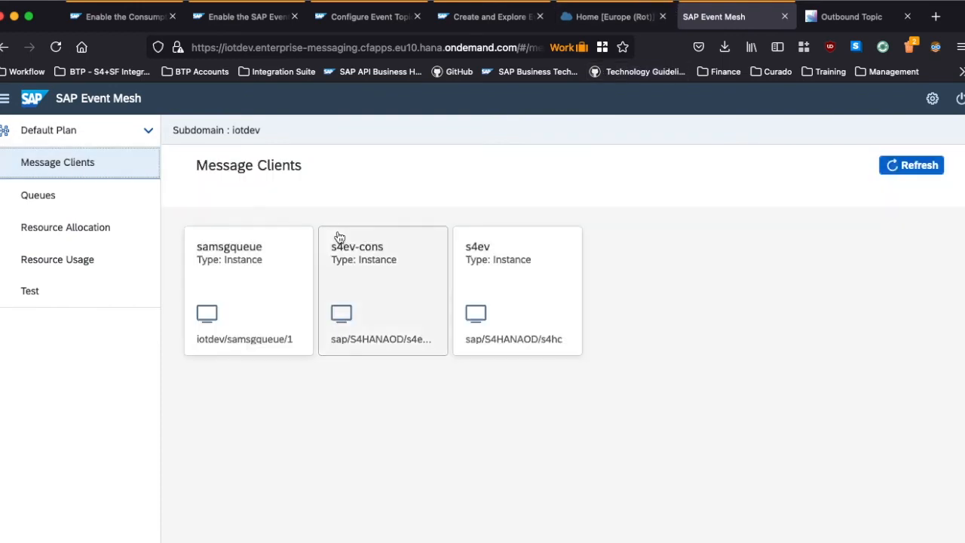
left_click(541, 290)
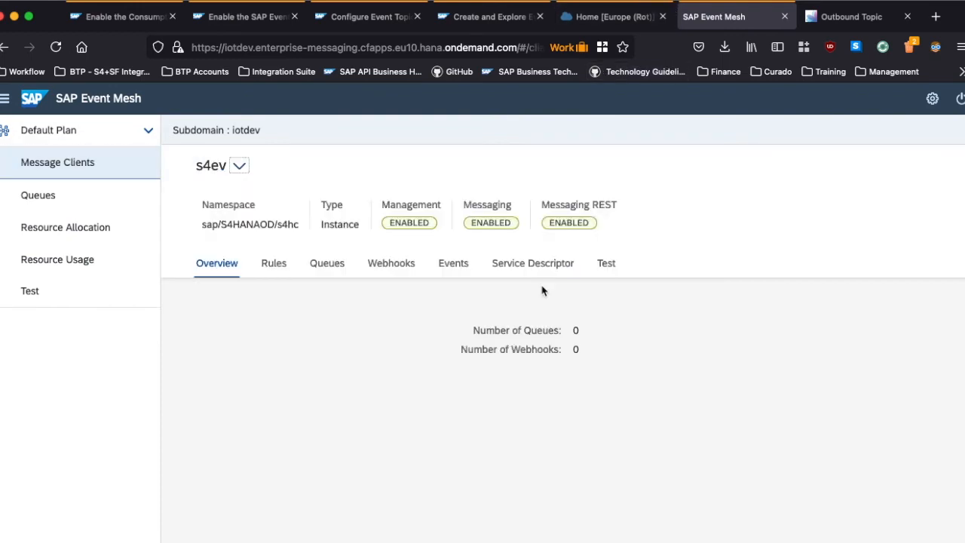
left_click(606, 264)
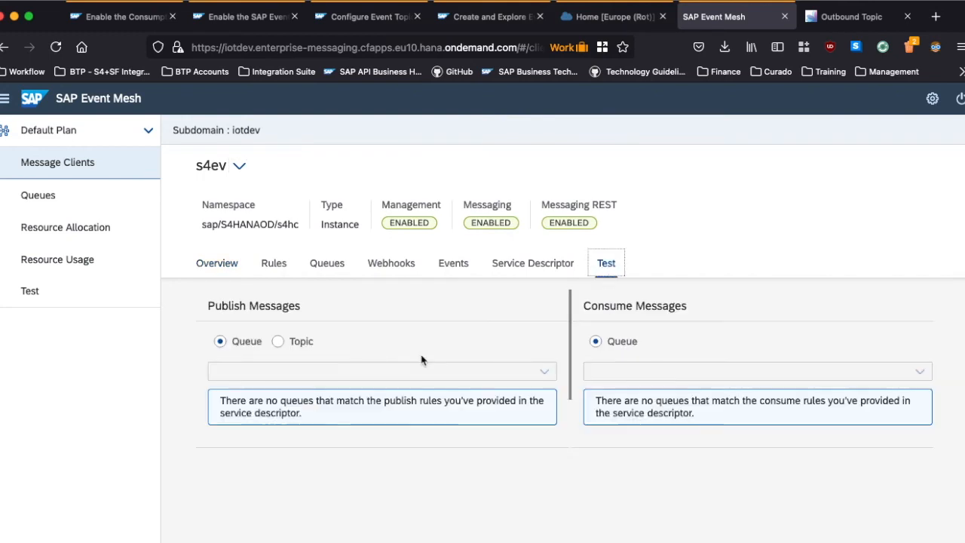
left_click(276, 341)
left_click(520, 371)
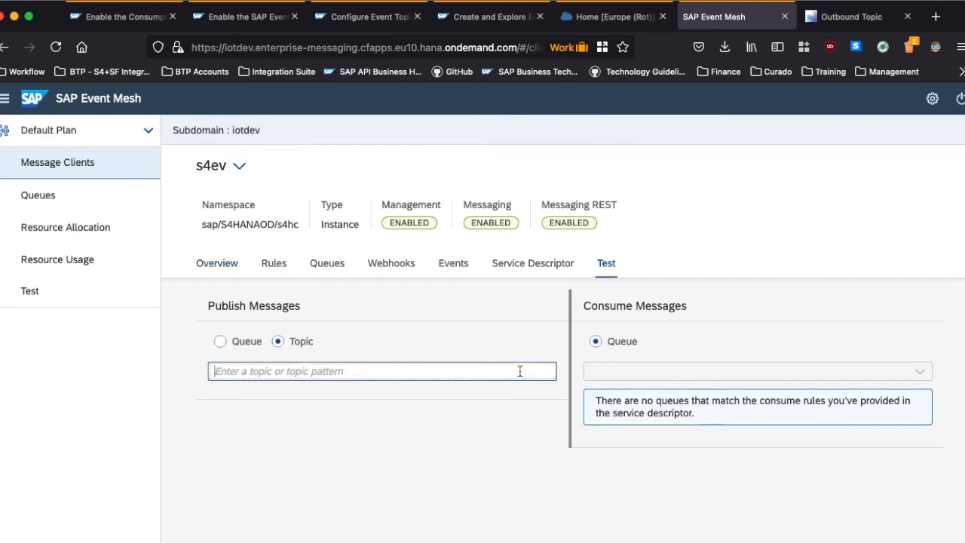
type("sap/S4HANAOD/s4hc/ce/sap/s4/beh/salesorder/v1/SalesOrder/Changed/v1")
left_click(444, 501)
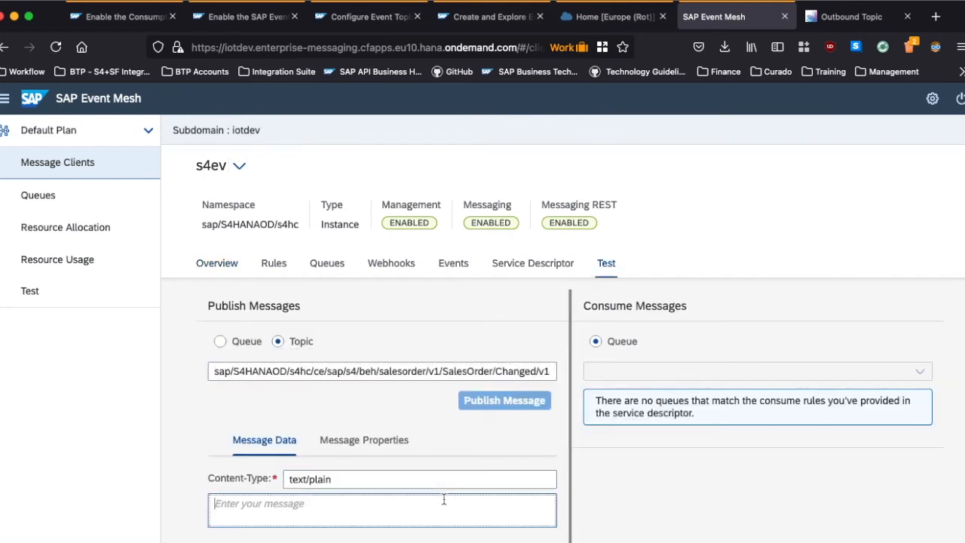
type("hi")
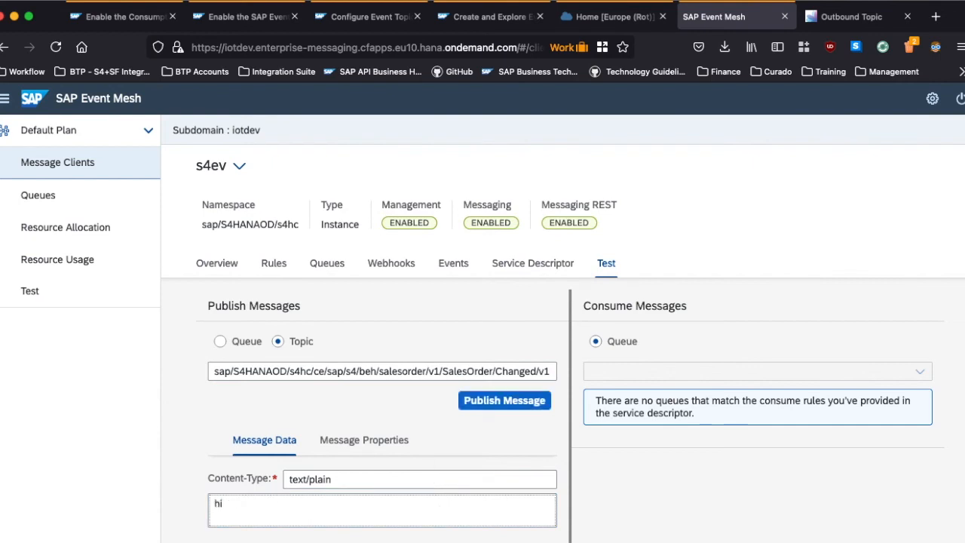
left_click(473, 407)
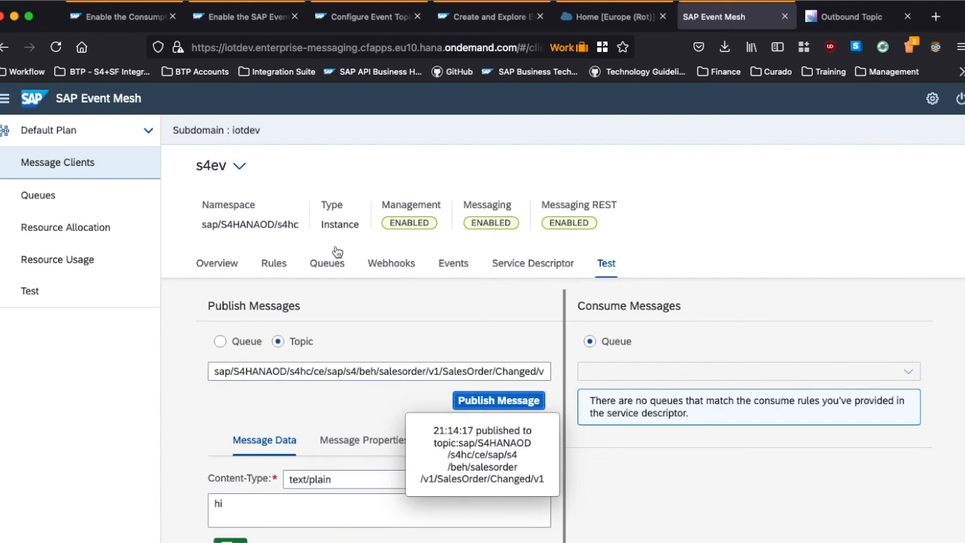
Step: On the s4ev-cons client's test page, consume the message from queue sap/S4HANAOD/s4ev-cons/q-s4-evt-consumer and view its data
left_click(116, 166)
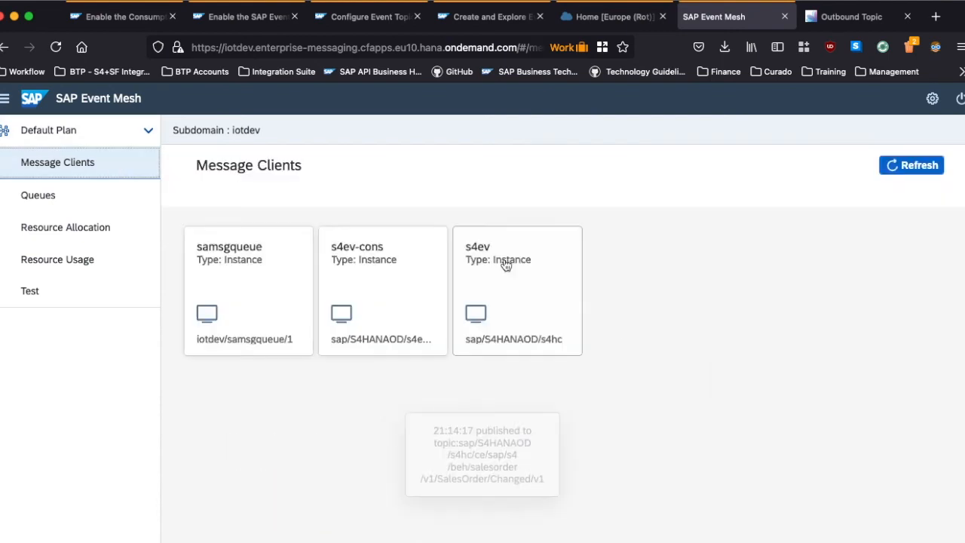
left_click(390, 274)
left_click(606, 264)
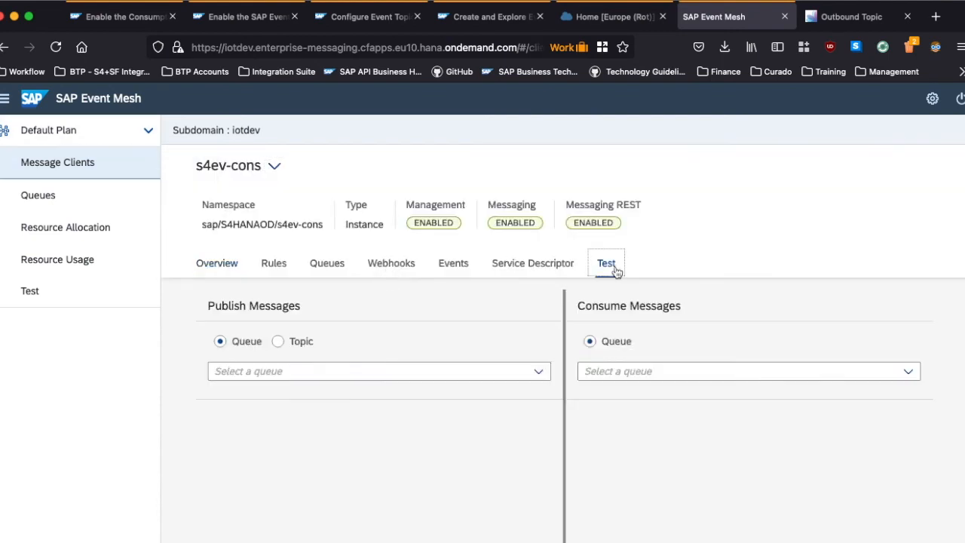
left_click(919, 372)
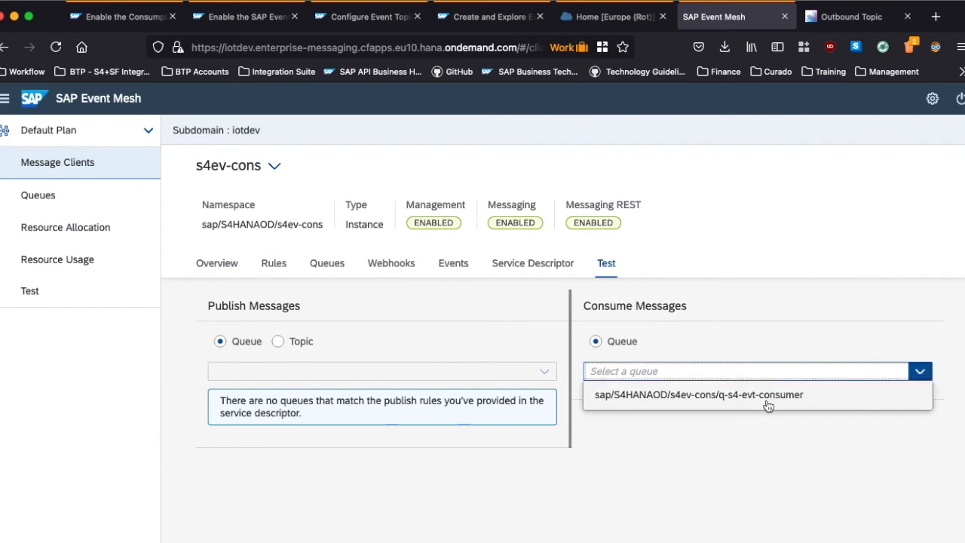
left_click(768, 399)
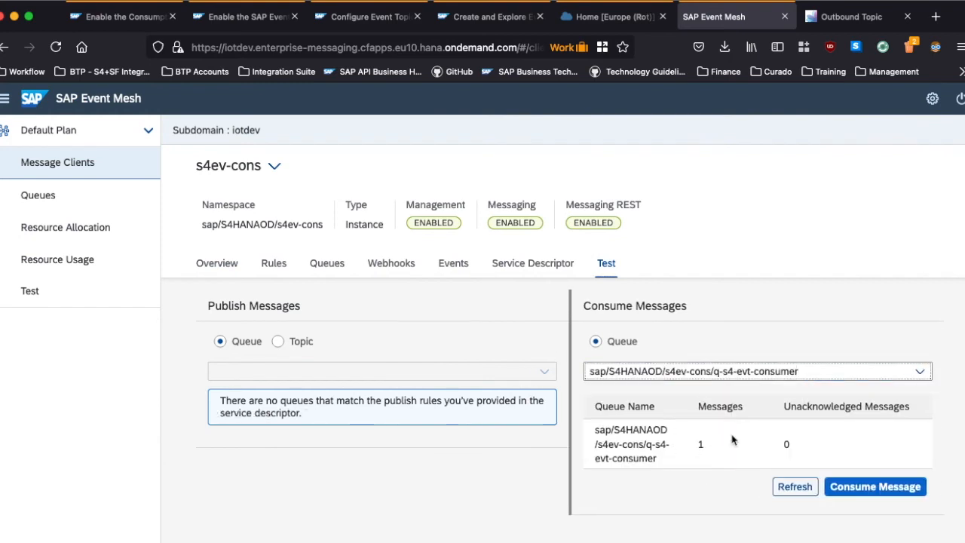
left_click(864, 492)
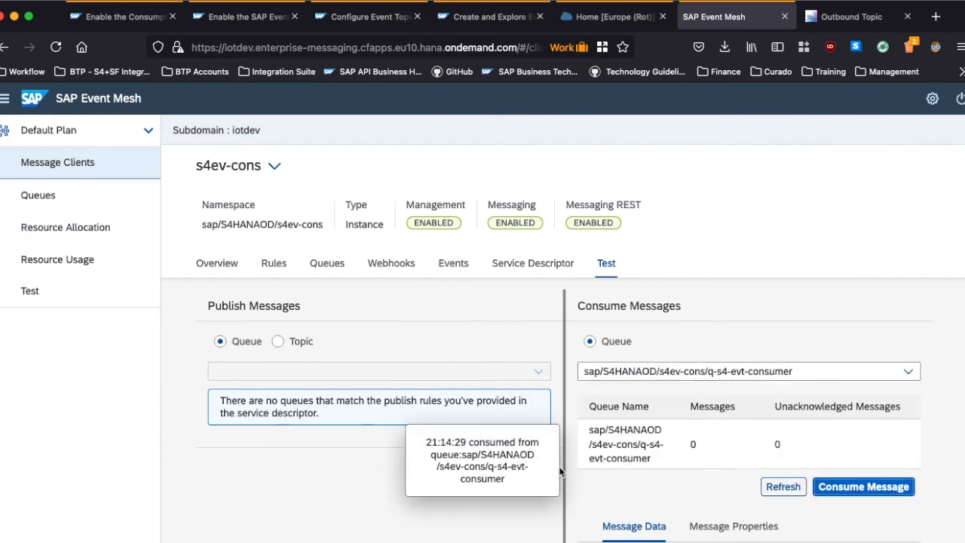
scroll(573, 473, "down", 2)
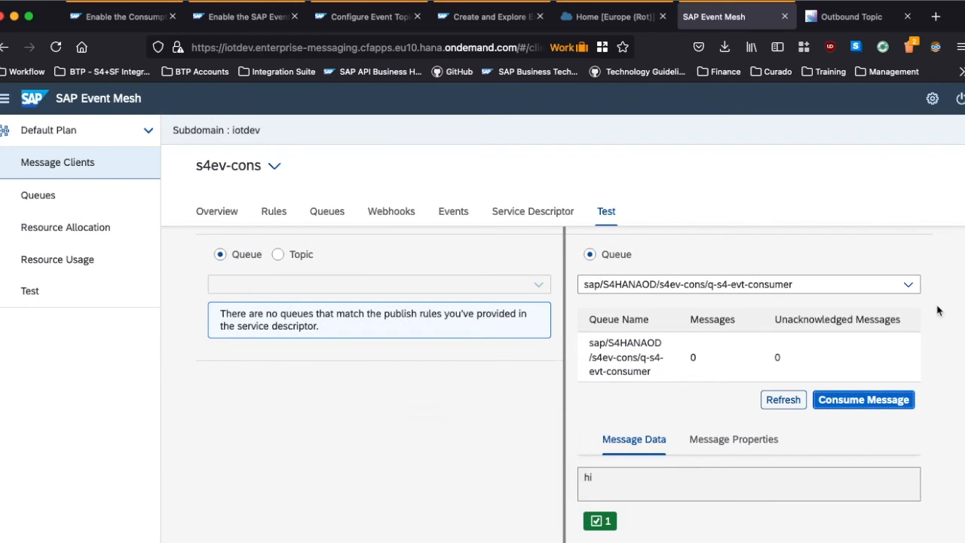
Step: Switch to S/4HANA Cloud and open the sales order with customer reference AArini_LM14 from Manage Sales Orders
left_click(615, 15)
left_click(879, 16)
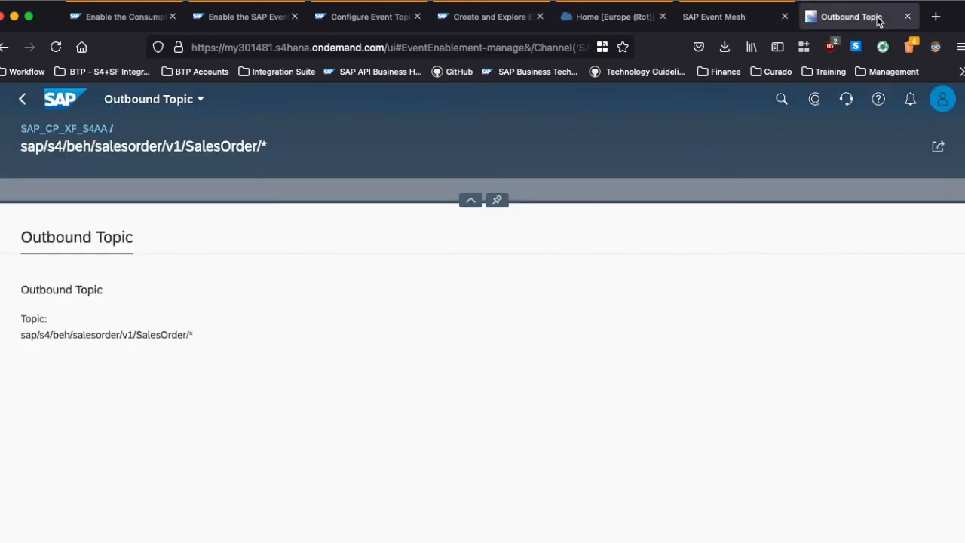
left_click(733, 16)
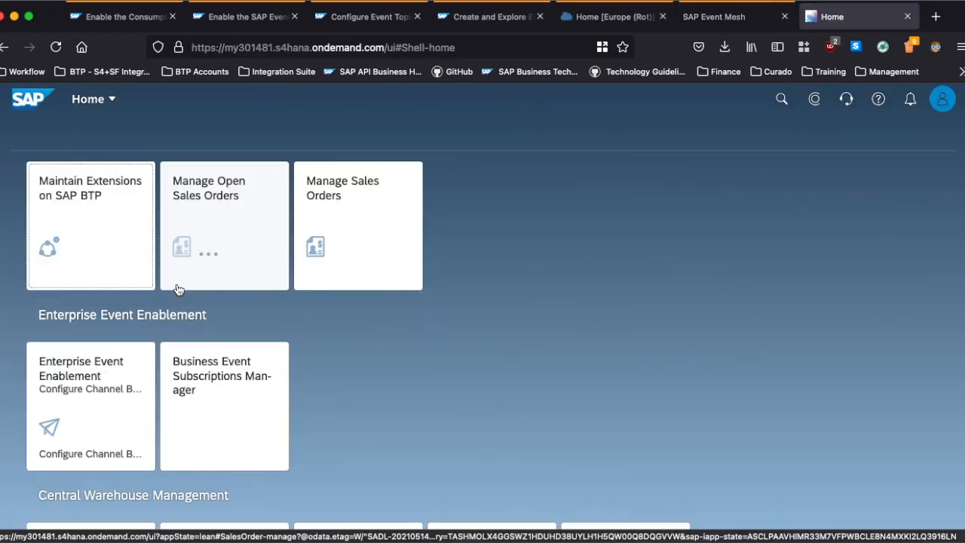
left_click(194, 264)
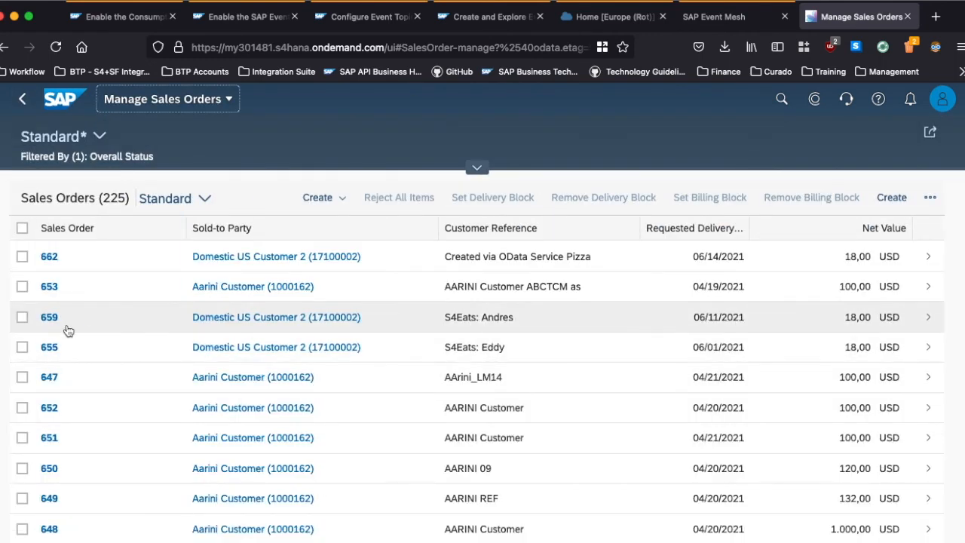
left_click(47, 379)
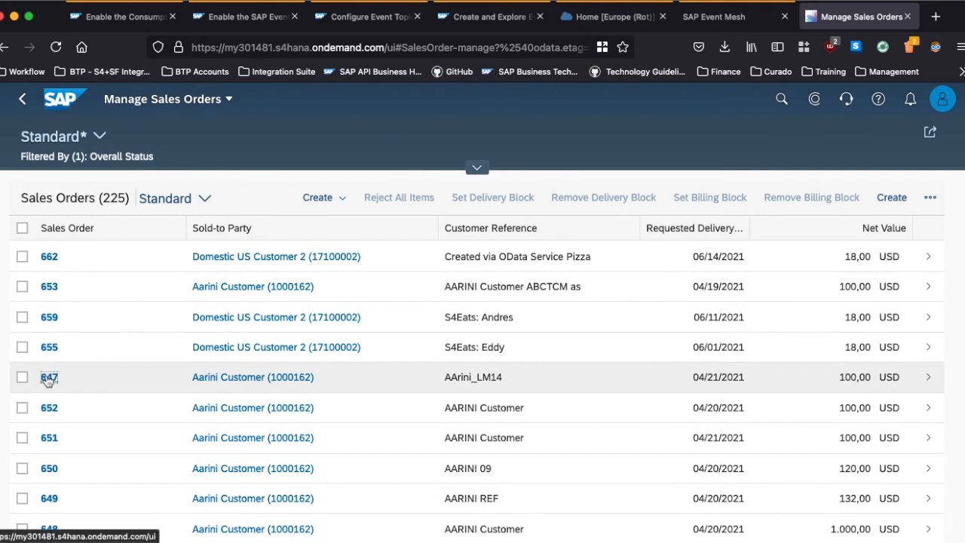
left_click(83, 318)
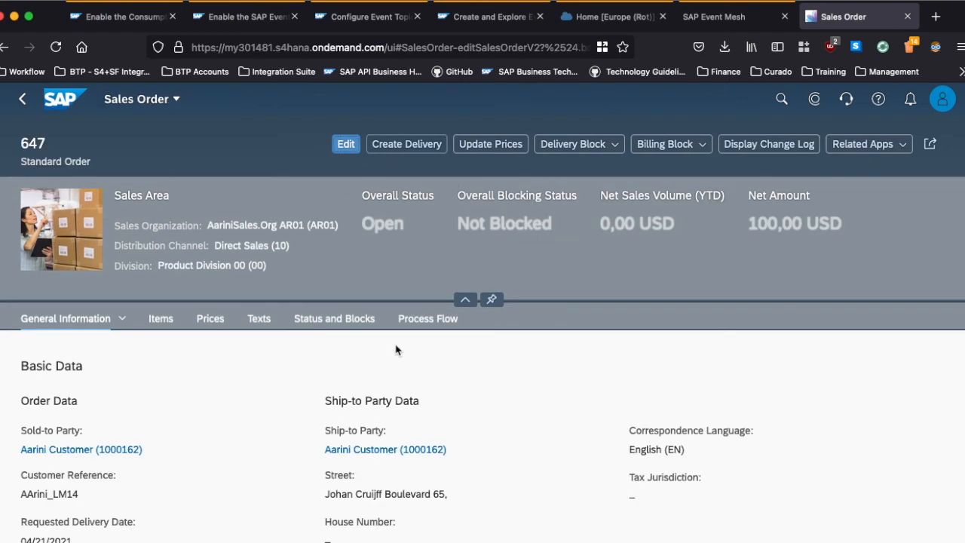
Step: Set the sales order's requested delivery date to 04/22/2021 and save the order
left_click(339, 148)
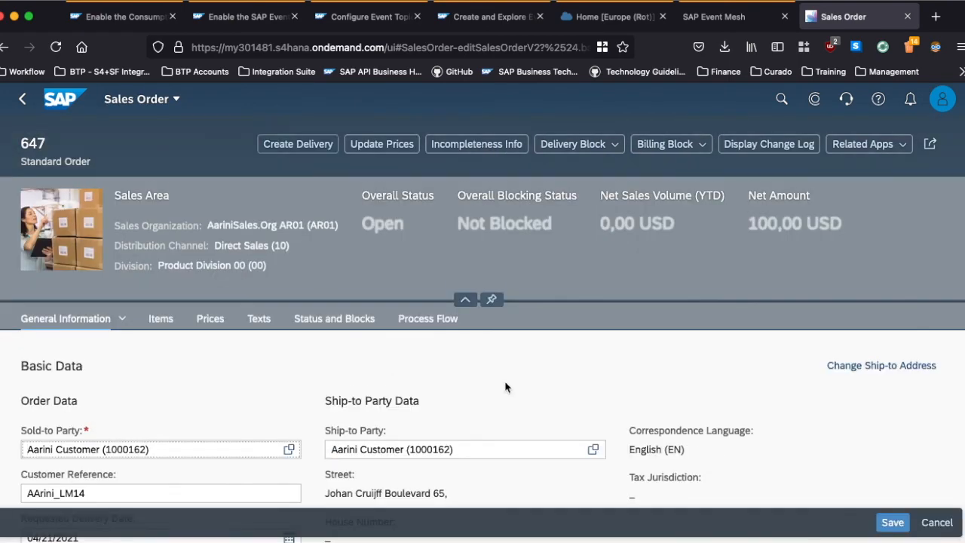
scroll(506, 387, "down", 3)
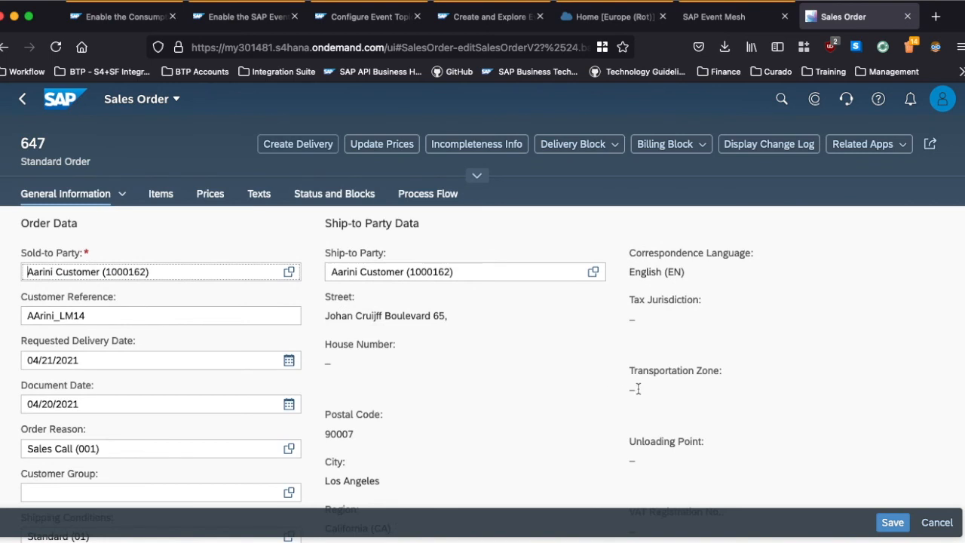
left_click(34, 363)
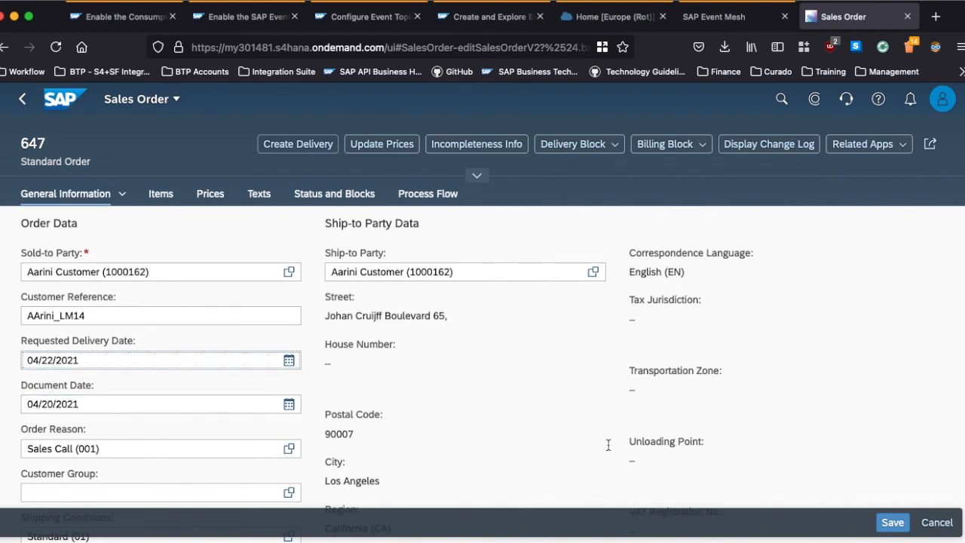
left_click(884, 520)
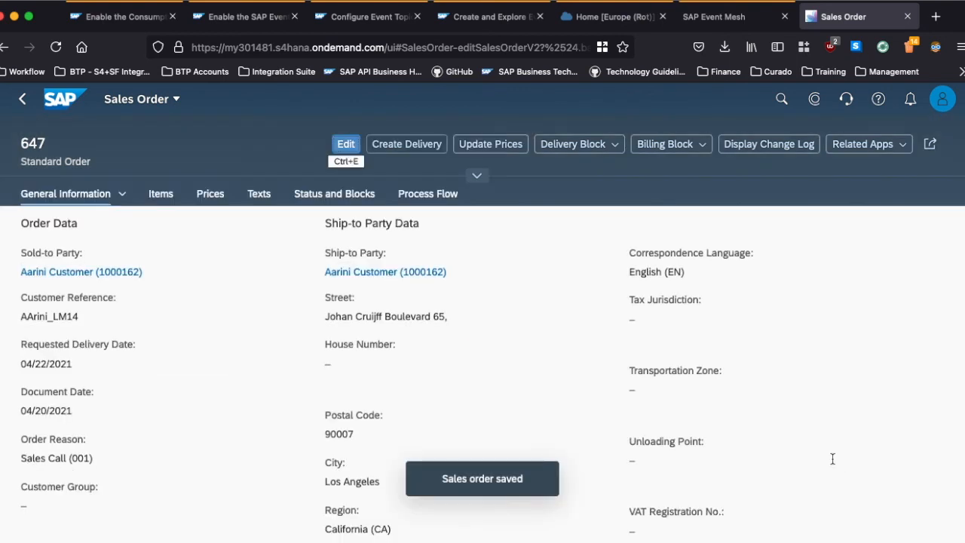
Step: Switch to SAP Event Mesh, refresh and consume the q-s4-evt-consumer queue's message, and compare its SalesOrder value with the order in S/4HANA
left_click(745, 19)
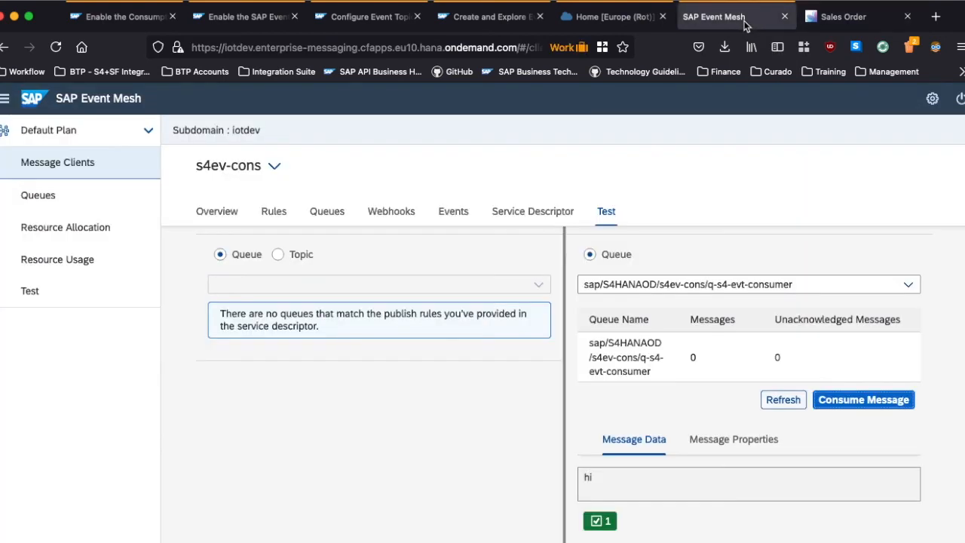
left_click(788, 412)
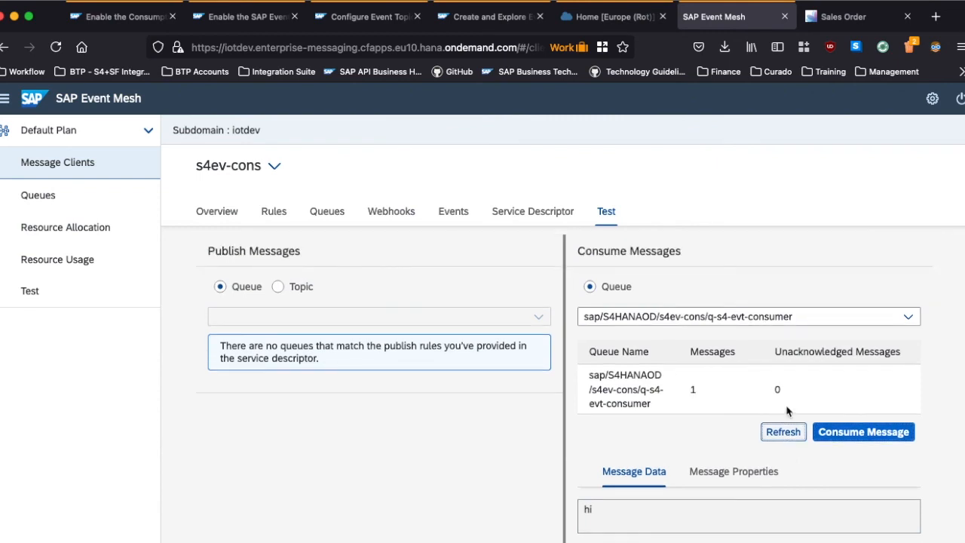
left_click(866, 432)
scroll(881, 435, "down", 2)
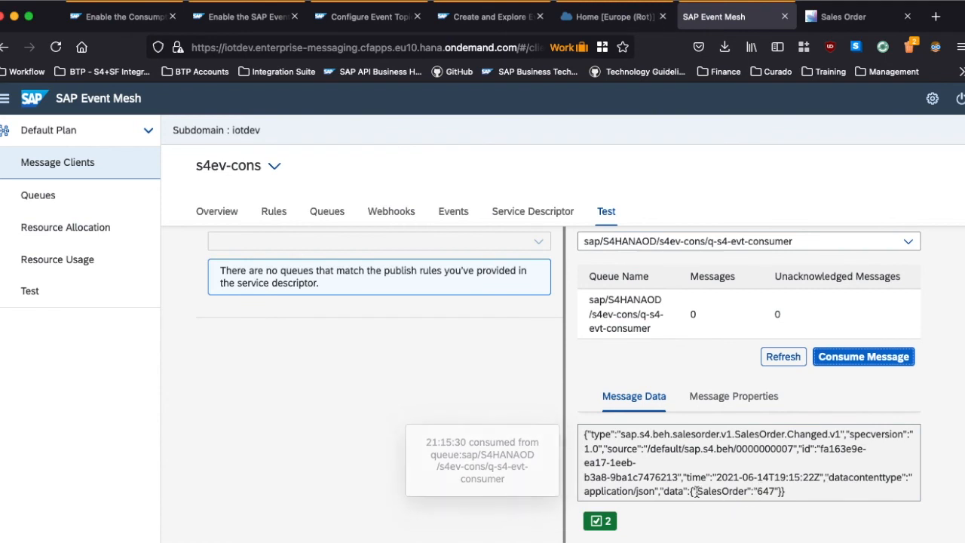
left_click_drag(692, 492, 783, 491)
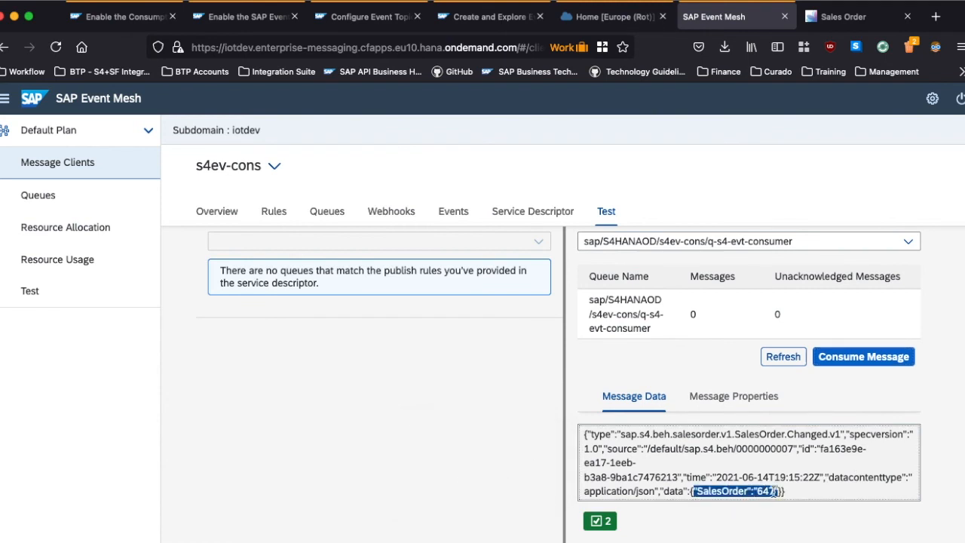
left_click(844, 17)
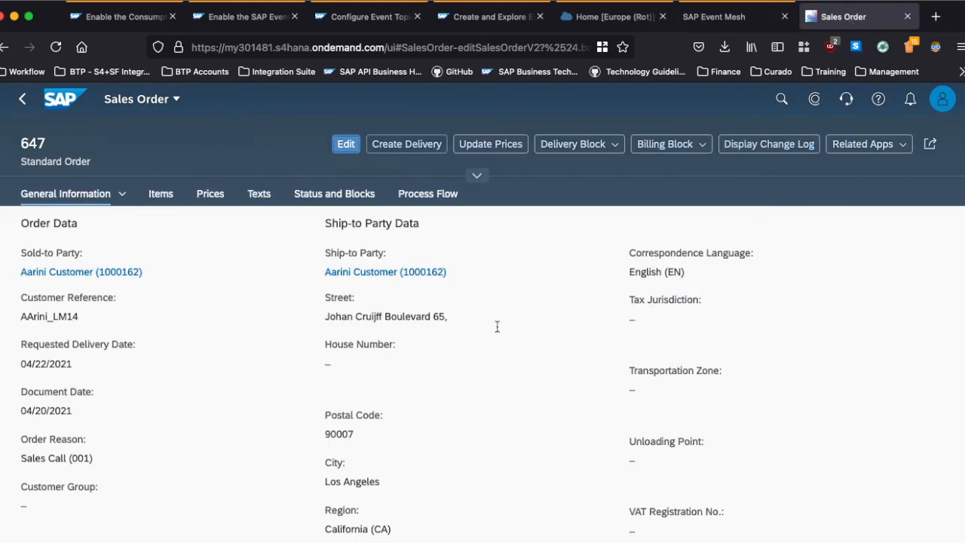